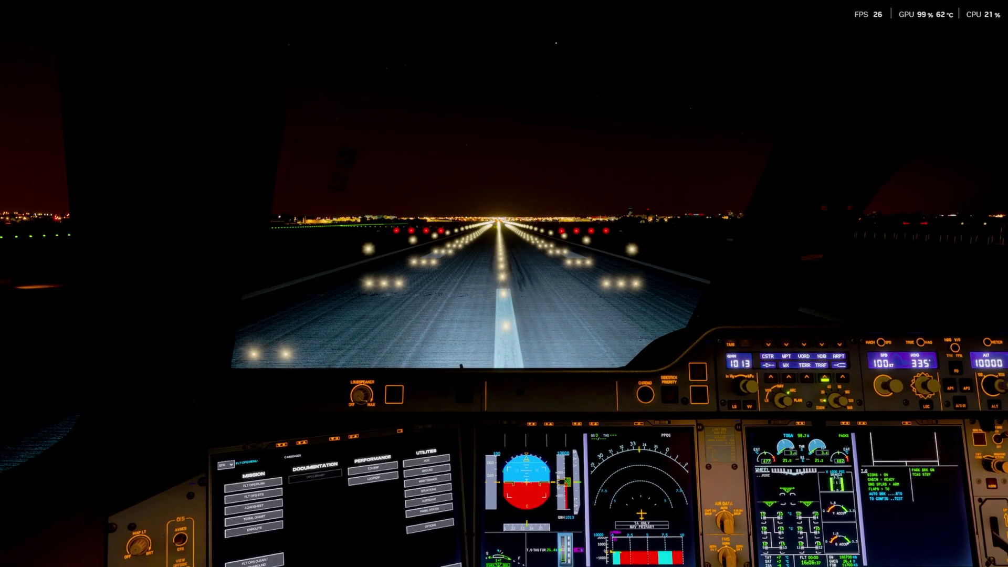
Switch to the Windows Graphics settings, expand the advanced graphics settings to check GPU scheduling and variable refresh rate, and close the window
key("alt+Tab")
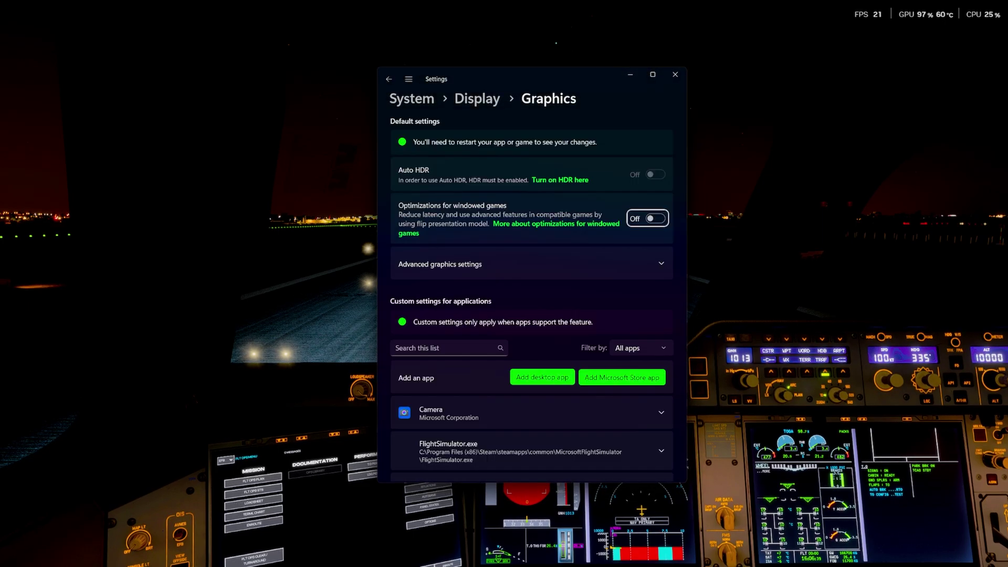
left_click_drag(531, 80, 504, 139)
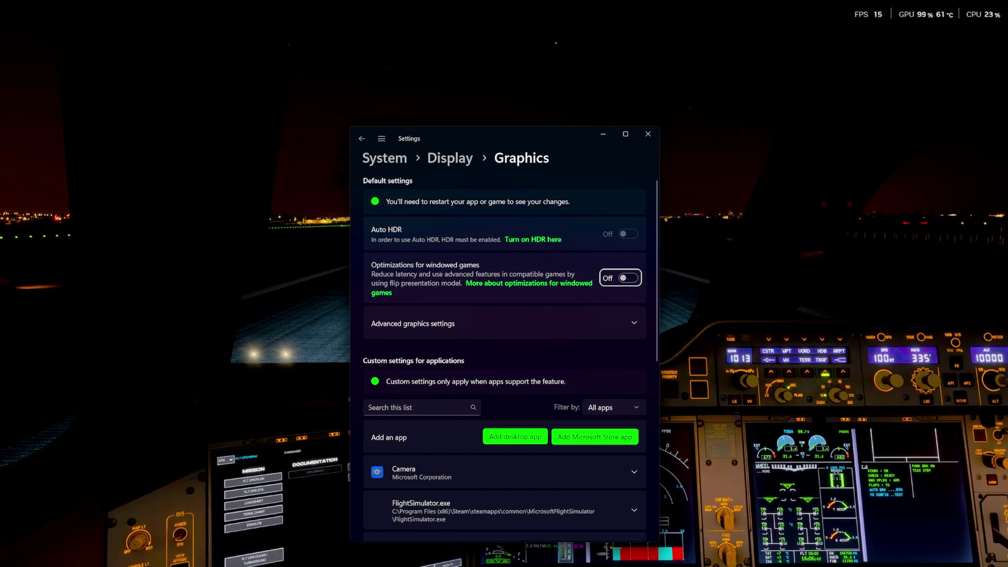
left_click(504, 323)
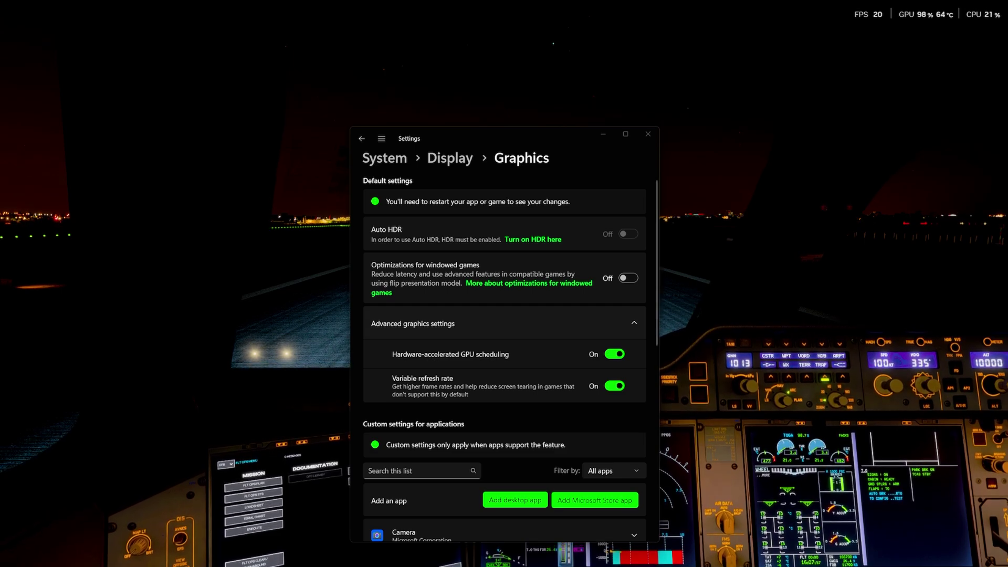
left_click(648, 134)
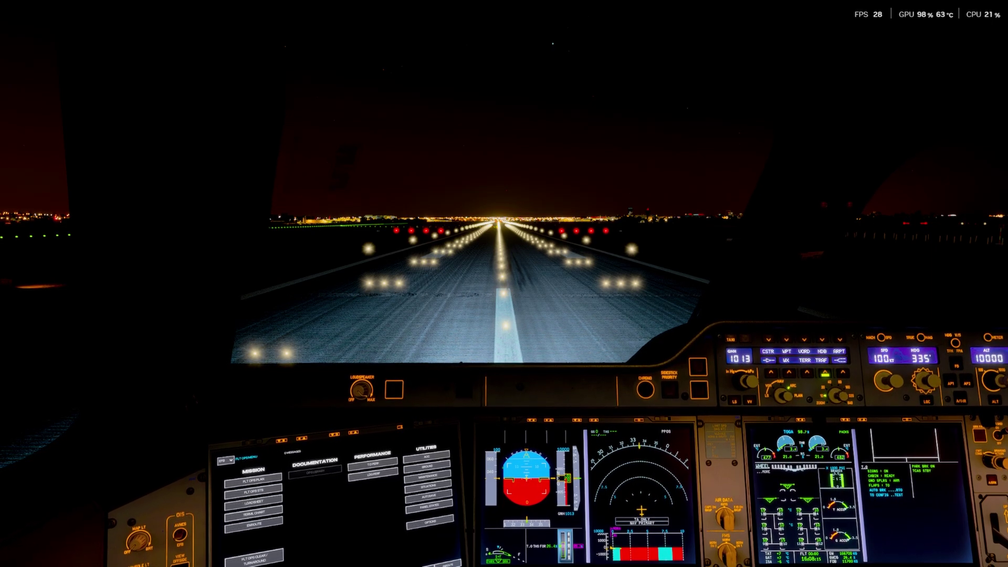
Examine the base profile's sync, antialiasing, texture filtering and common settings in NVIDIA Profile Inspector, down to the rBAR entries
scroll(504, 283, "up", 2)
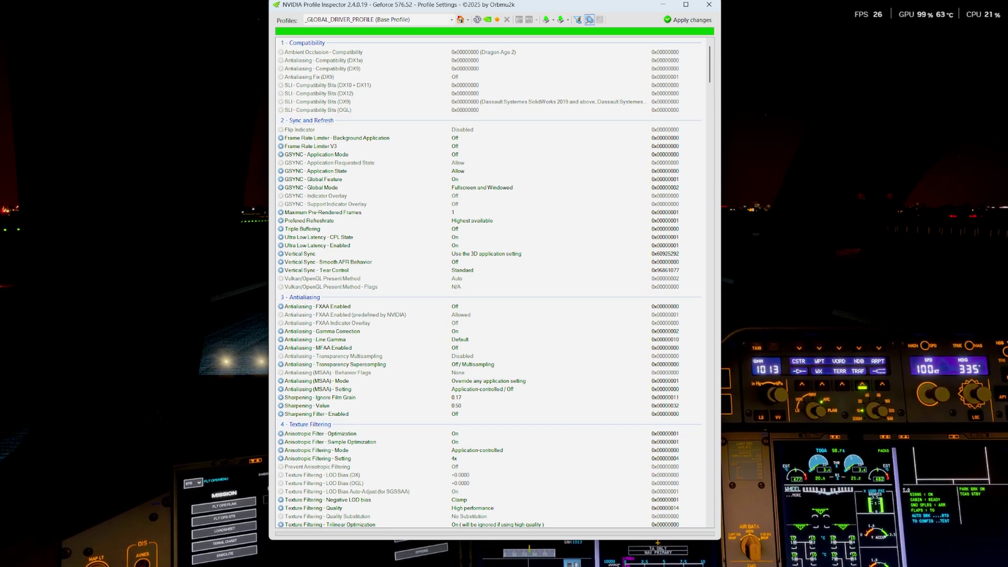
scroll(489, 284, "down", 9)
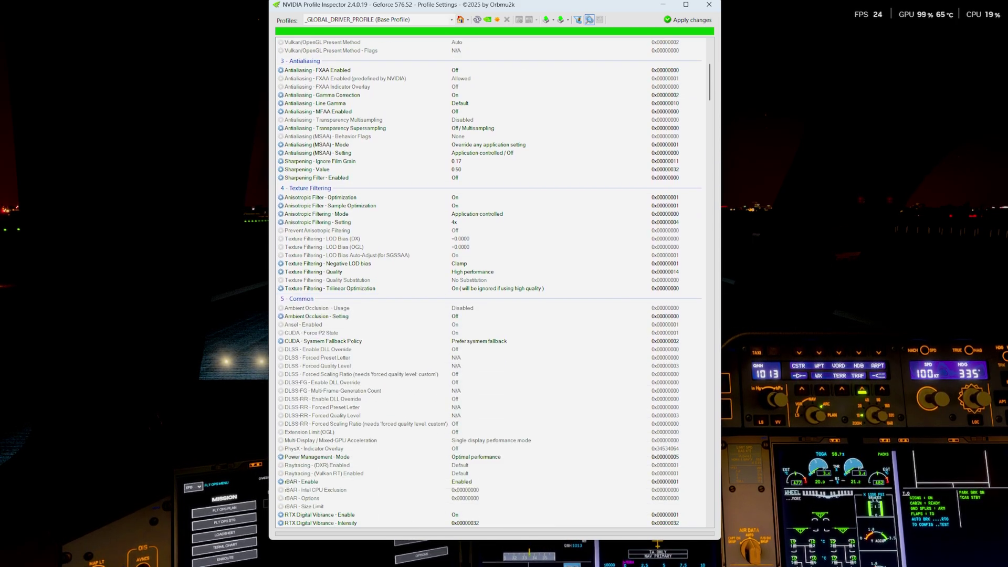
scroll(488, 283, "down", 1)
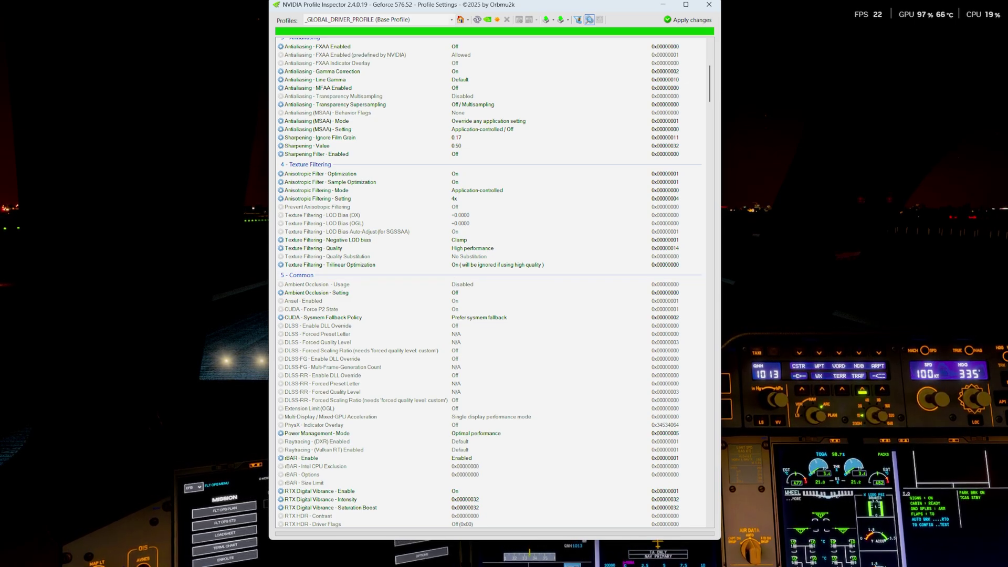
scroll(488, 283, "down", 4)
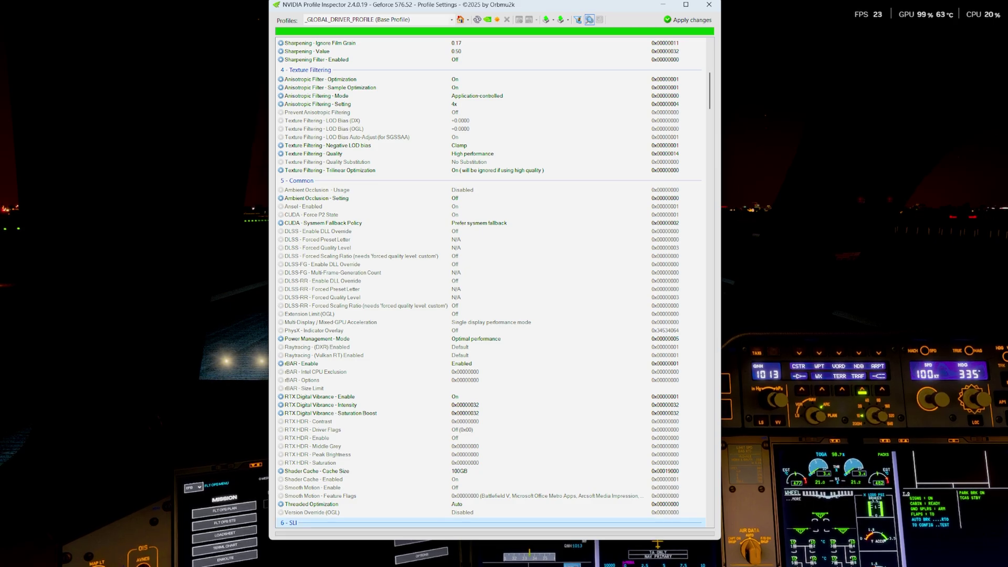
left_click(368, 363)
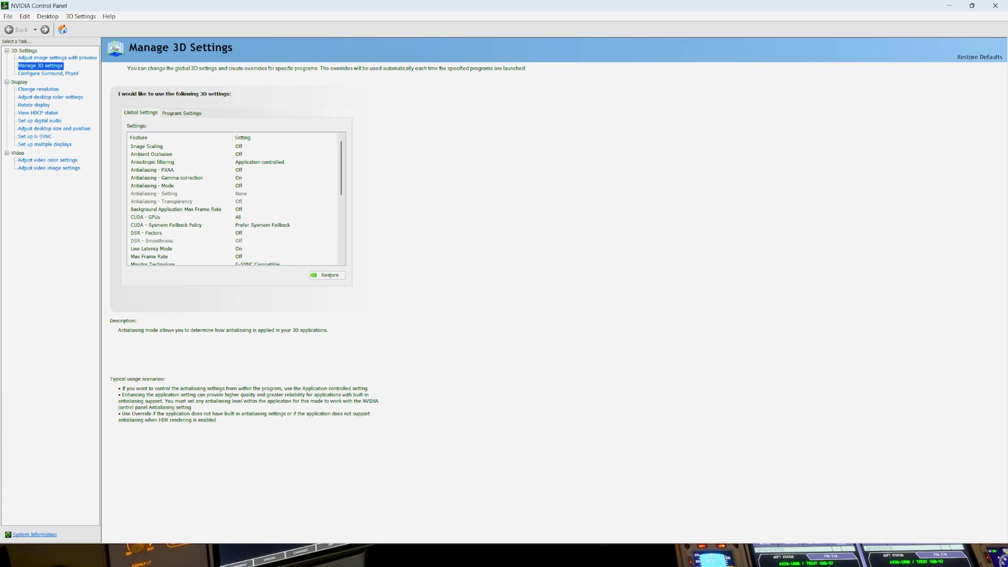
In NVIDIA Control Panel, examine the program-specific 3D settings for Microsoft Flight Simulator 2024, from image scaling through power management
left_click(181, 113)
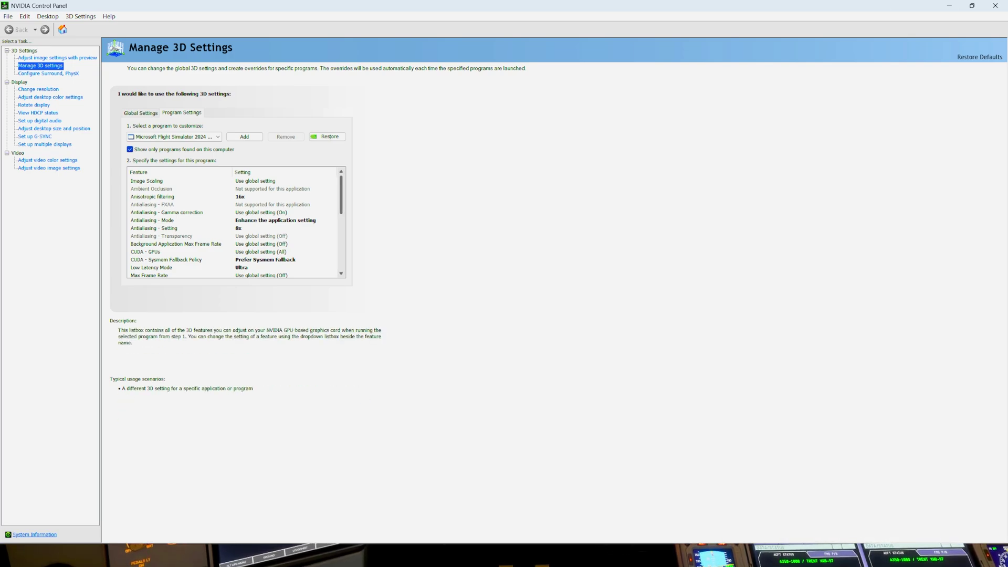
scroll(236, 226, "down", 1)
scroll(237, 226, "up", 1)
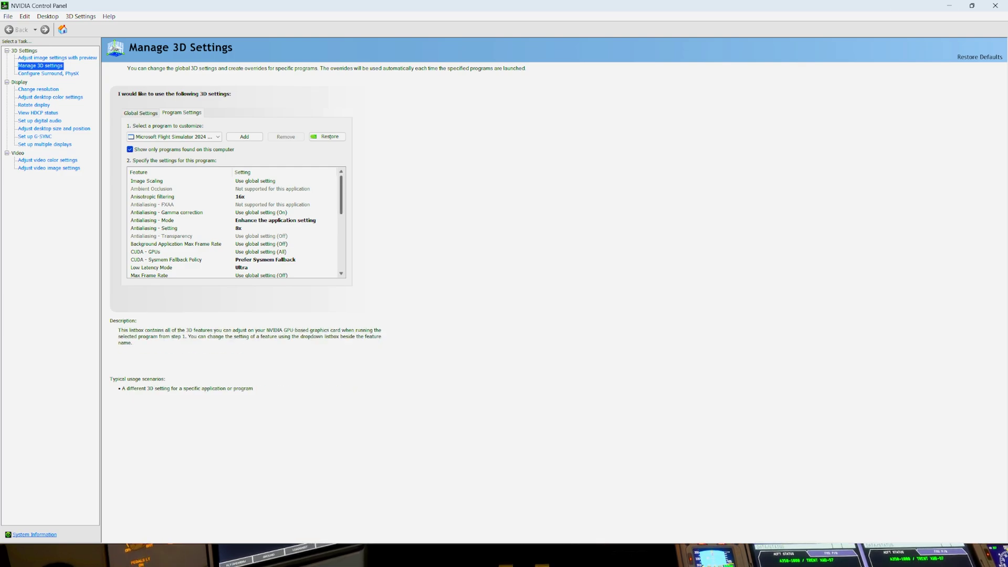
scroll(237, 225, "down", 2)
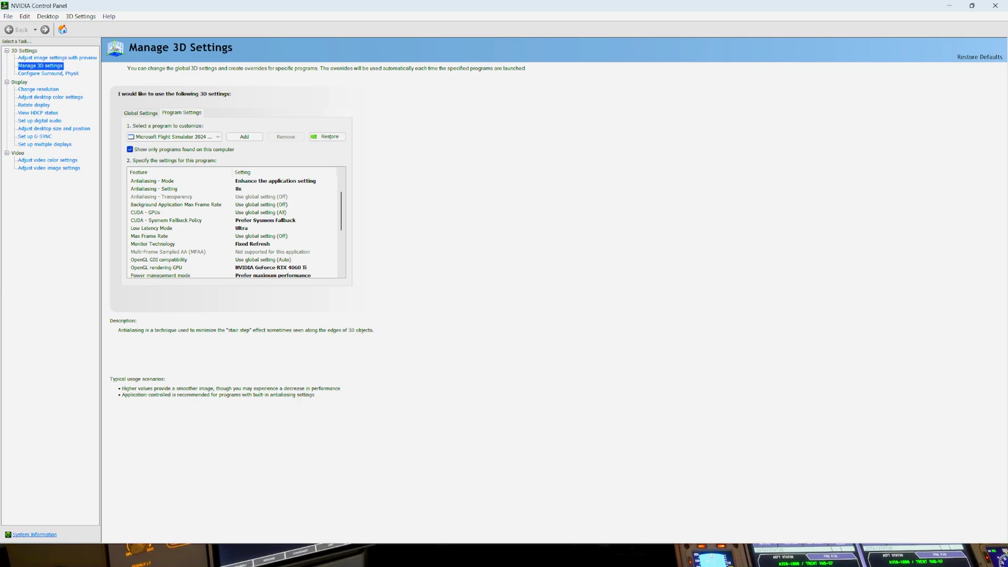
scroll(237, 226, "down", 2)
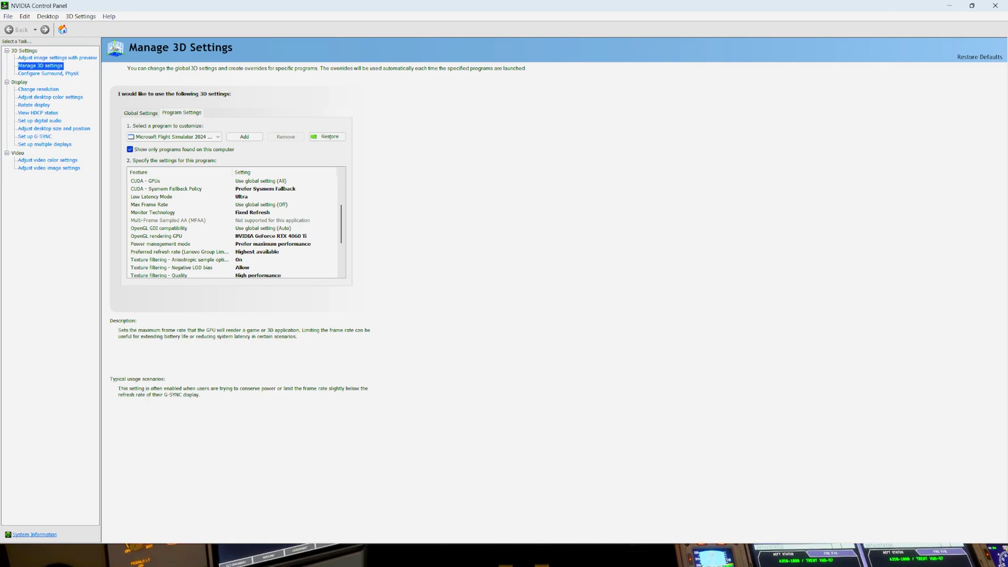
Choose Fixed Refresh as the Monitor Technology for Microsoft Flight Simulator 2024
mouse_move(157, 196)
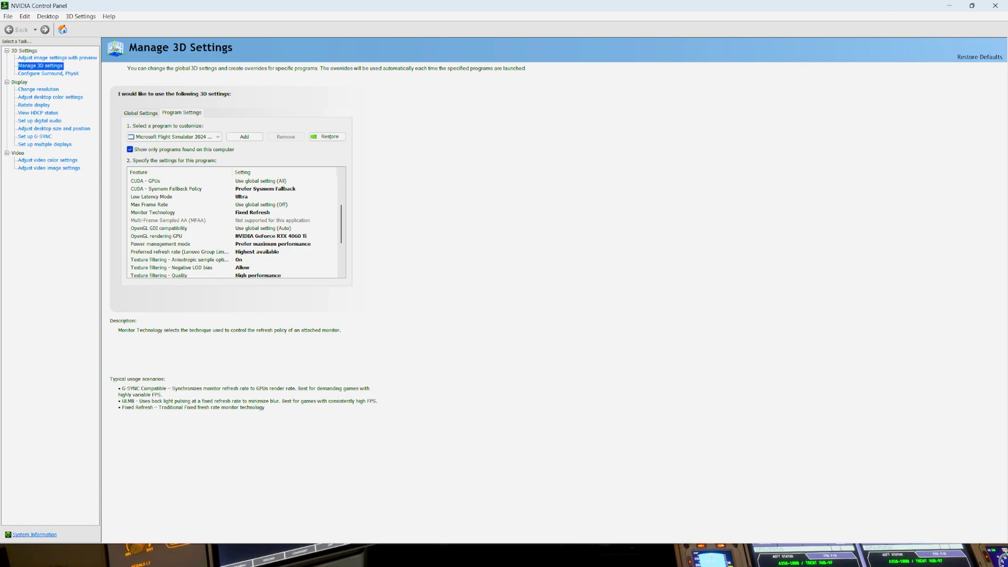
left_click(284, 213)
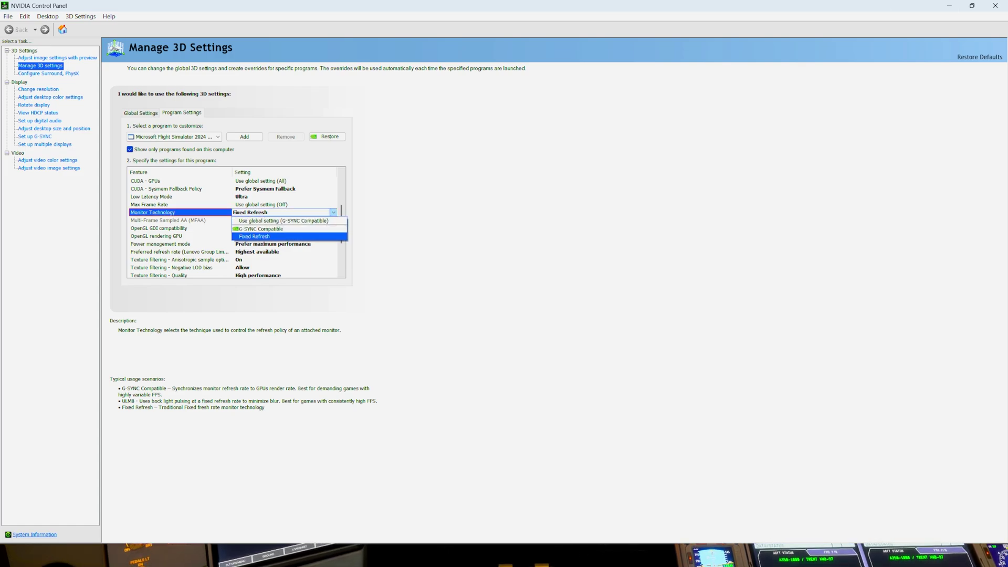
left_click(284, 236)
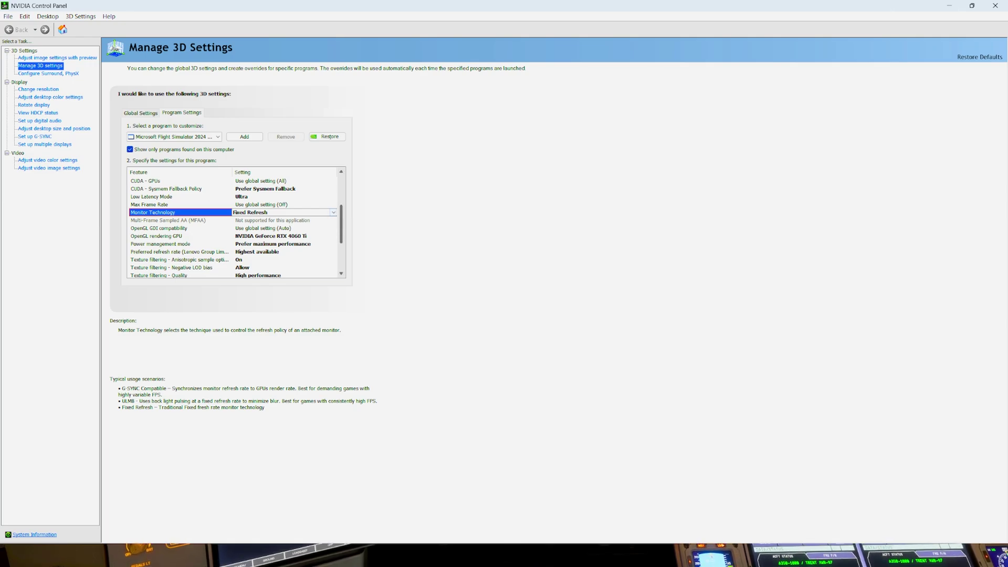
Examine the simulator's remaining 3D settings covering power management, texture filtering, triple buffering and vertical sync
scroll(236, 225, "down", 2)
scroll(237, 226, "down", 1)
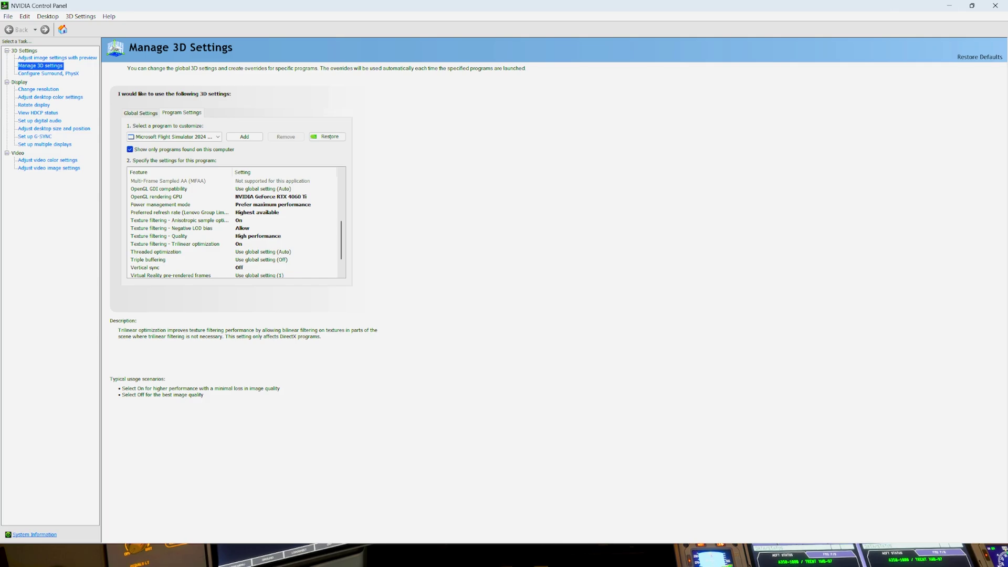
scroll(173, 244, "down", 1)
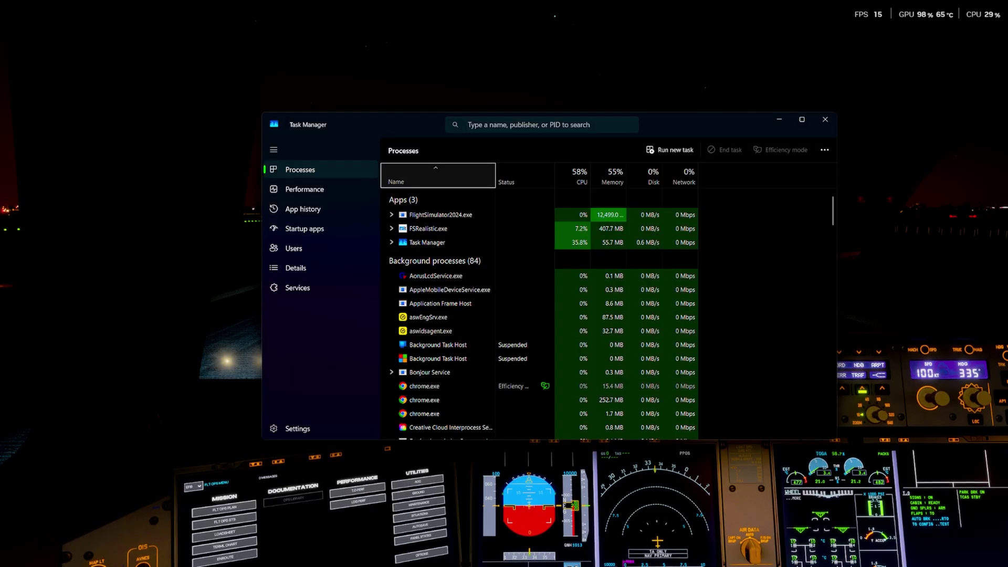
In Task Manager, find FlightSimulator2024.exe in the process details, check its priority options, and close Task Manager
left_click_drag(426, 121, 408, 70)
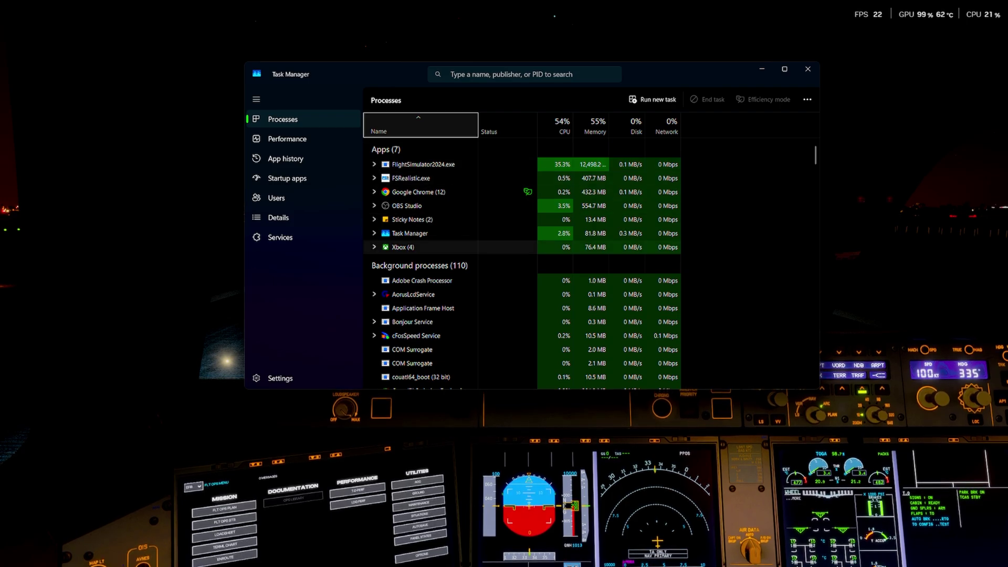
right_click(412, 165)
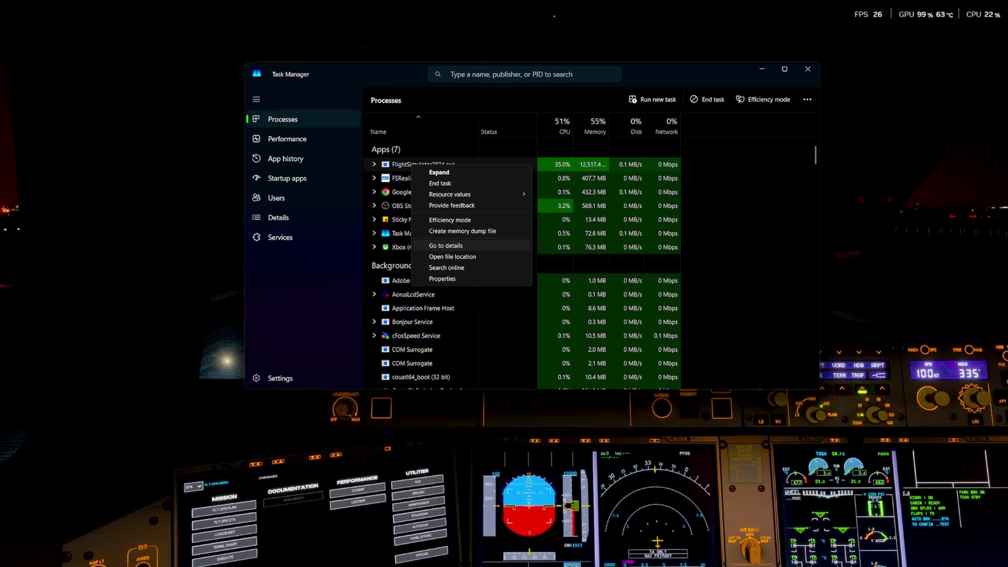
left_click(446, 246)
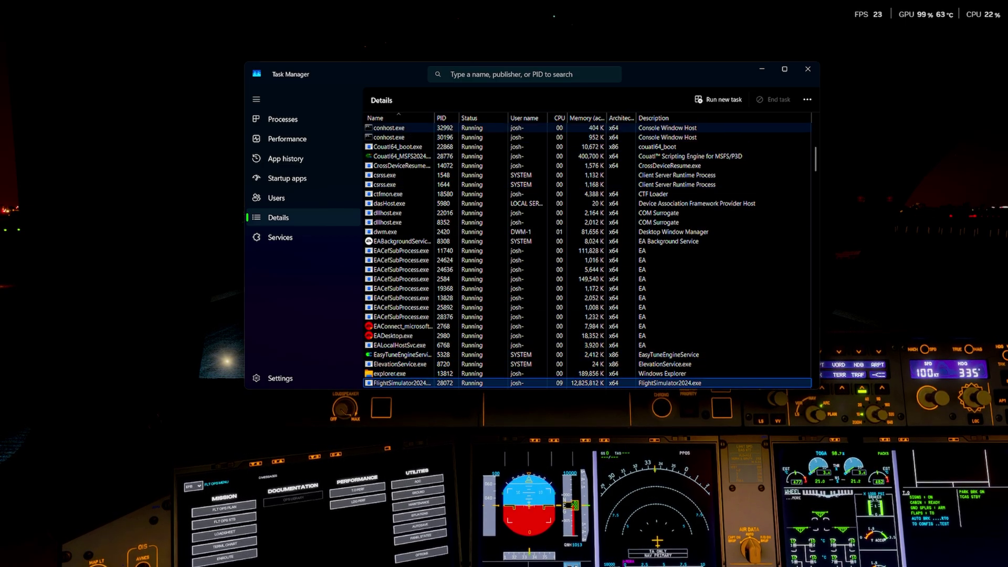
right_click(404, 384)
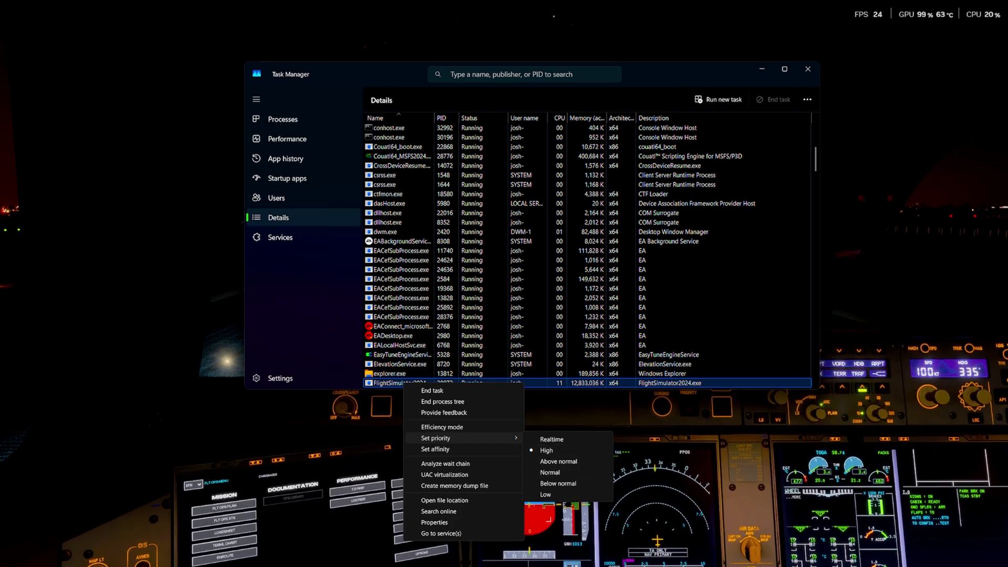
left_click_drag(382, 66, 383, 99)
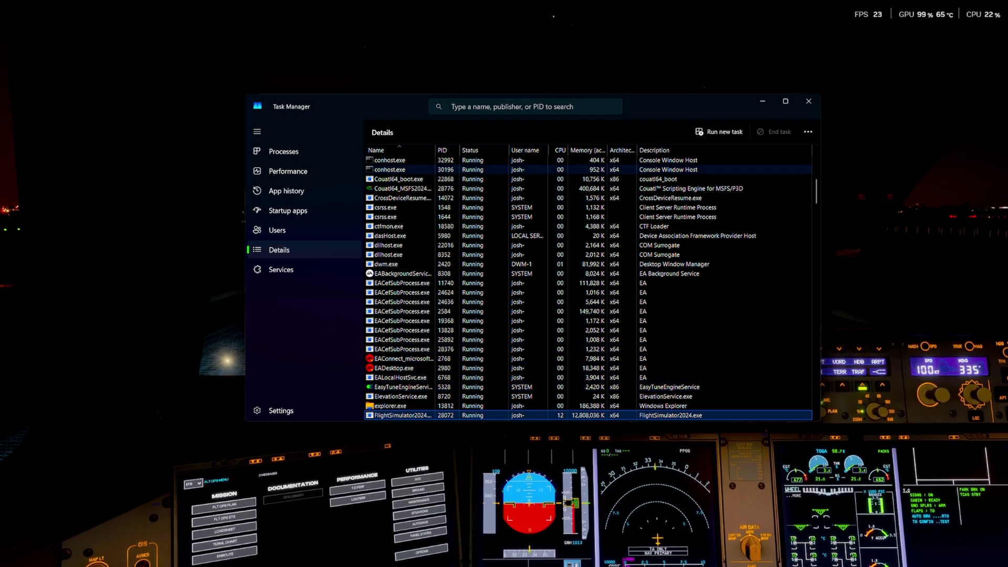
left_click_drag(673, 112, 595, 119)
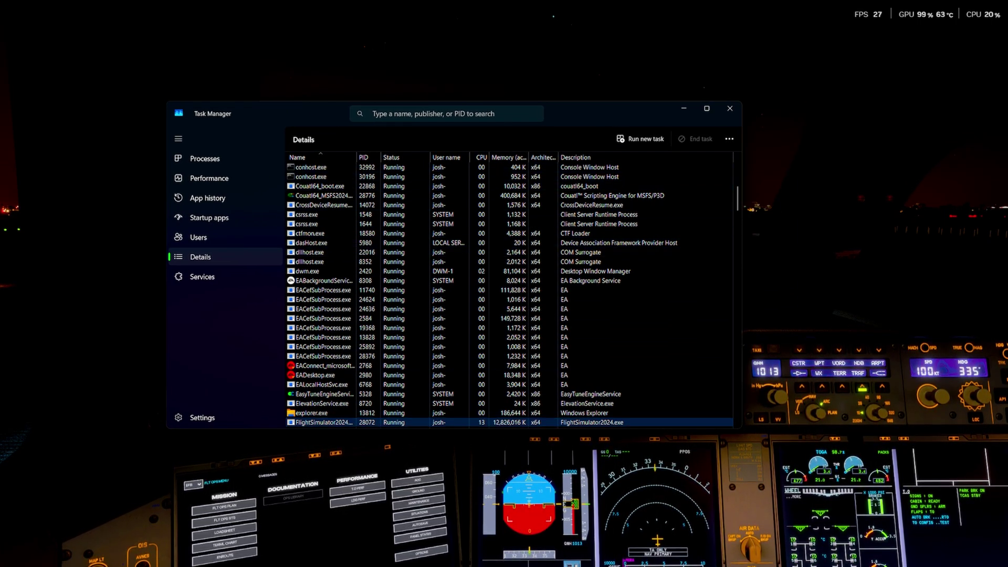
left_click(730, 109)
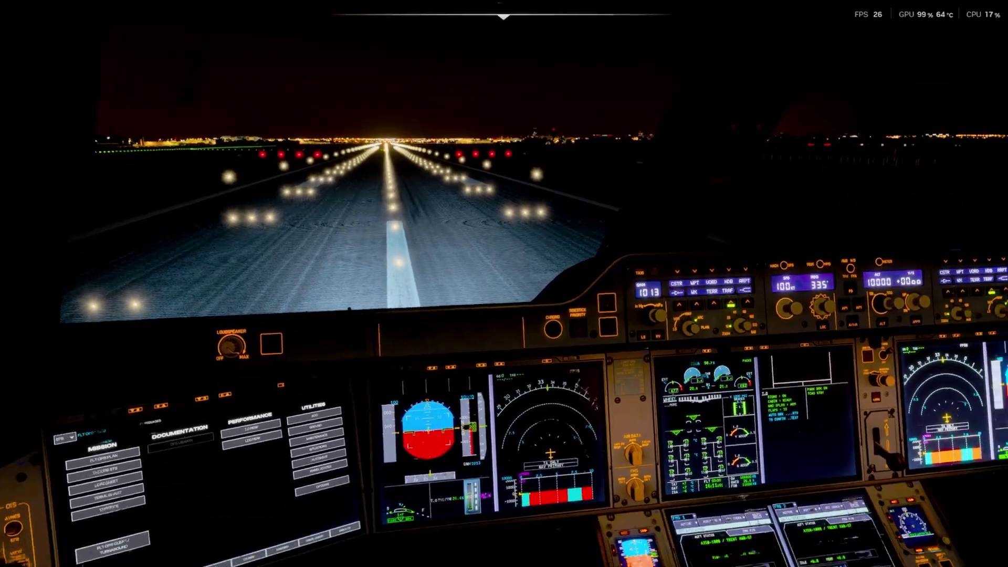
In the simulator, adjust the cockpit view, switch to the exterior view and look around the aircraft on the runway
key("equal")
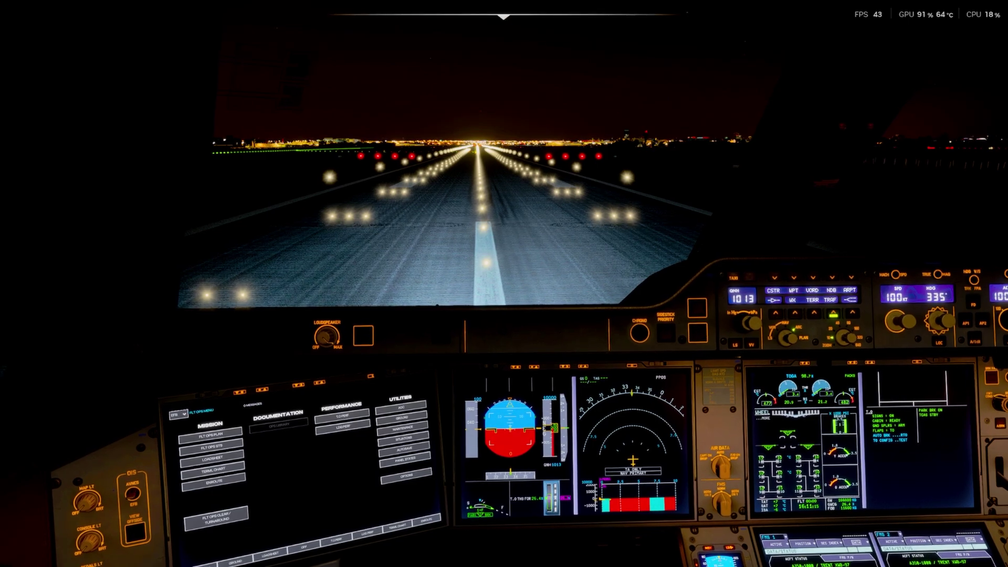
mouse_move(426, 46)
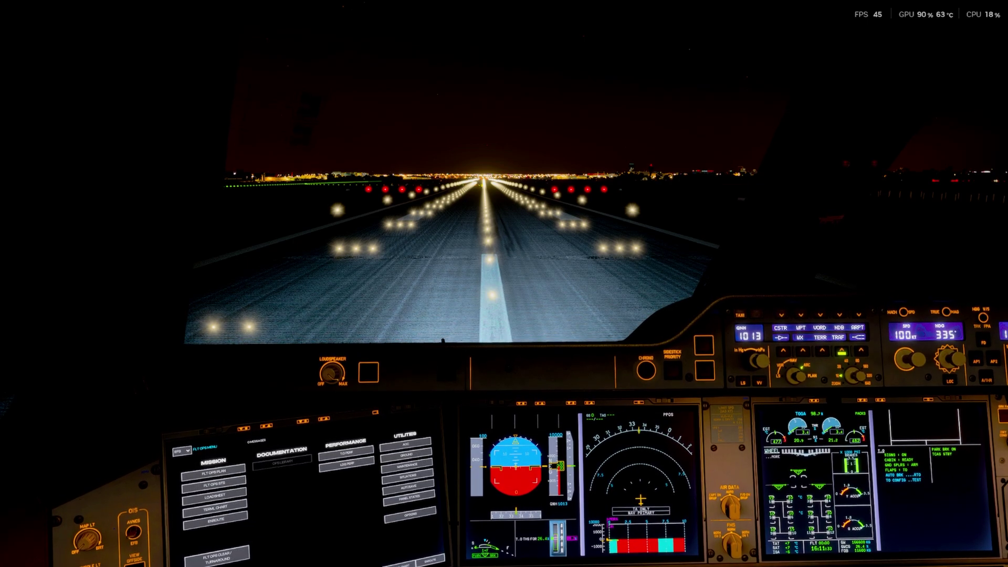
key("End")
key("Left")
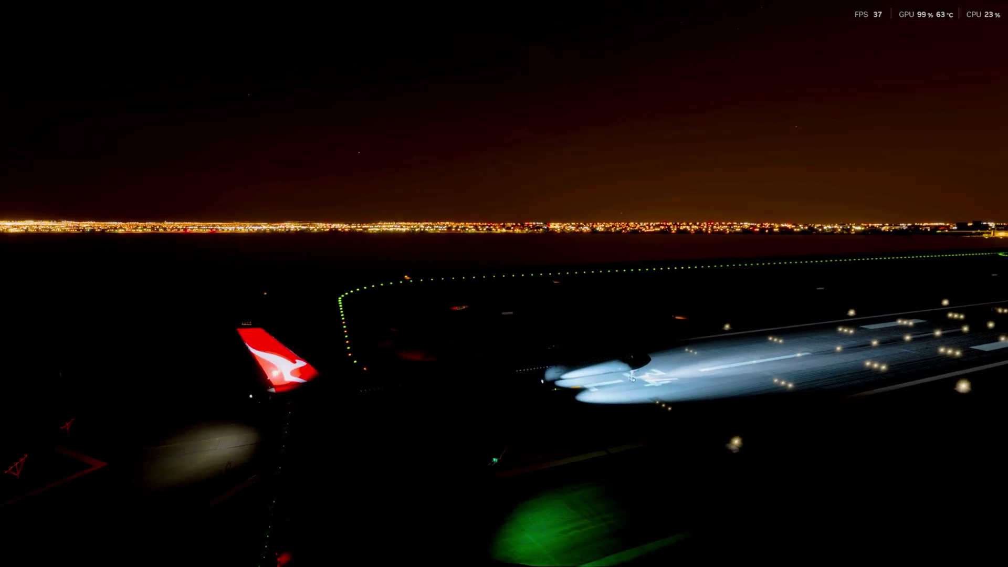
key("Up")
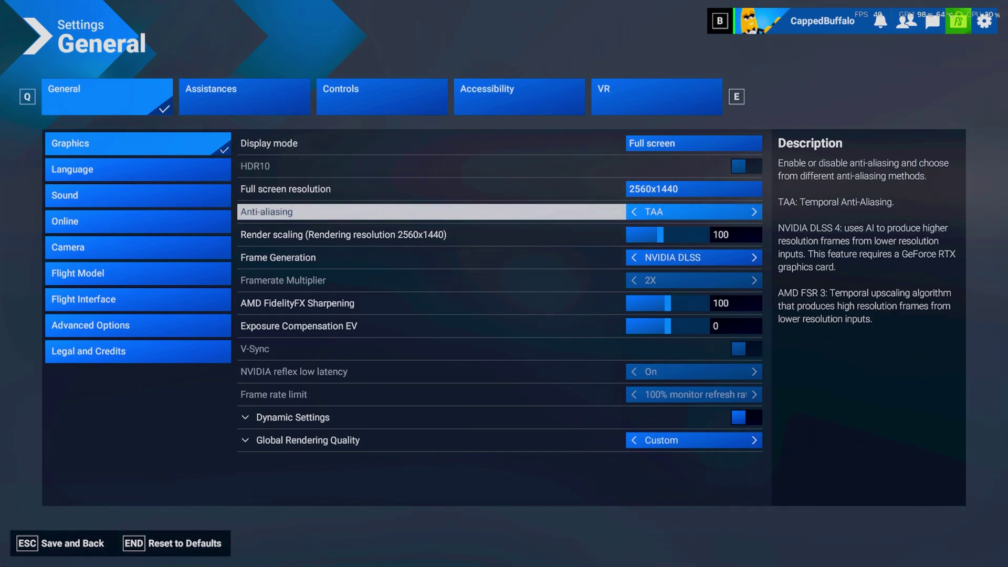
Examine the Anti-aliasing option in the simulator's General graphics settings
key("Left")
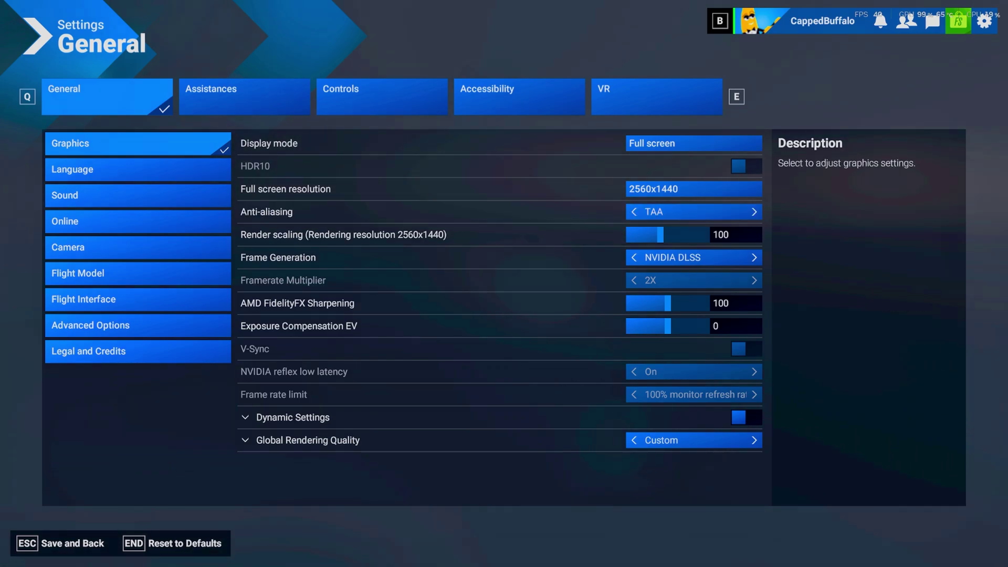
key("Right")
key("Left")
key("Right")
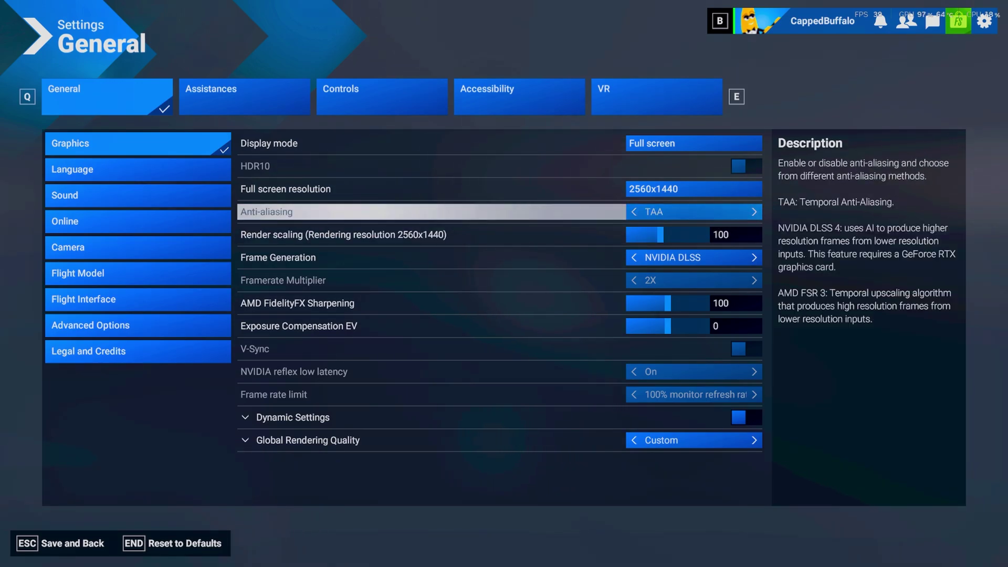
Examine the Frame Generation and Framerate Multiplier options in the simulator's graphics settings
key("Down")
key("Down")
key("Down")
key("Left")
key("Right")
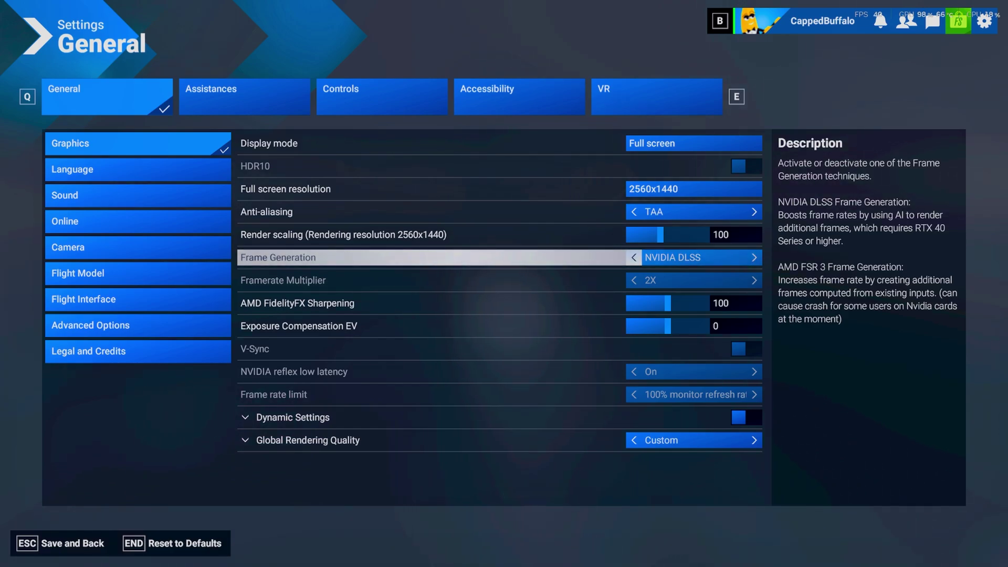
key("Down")
key("Up")
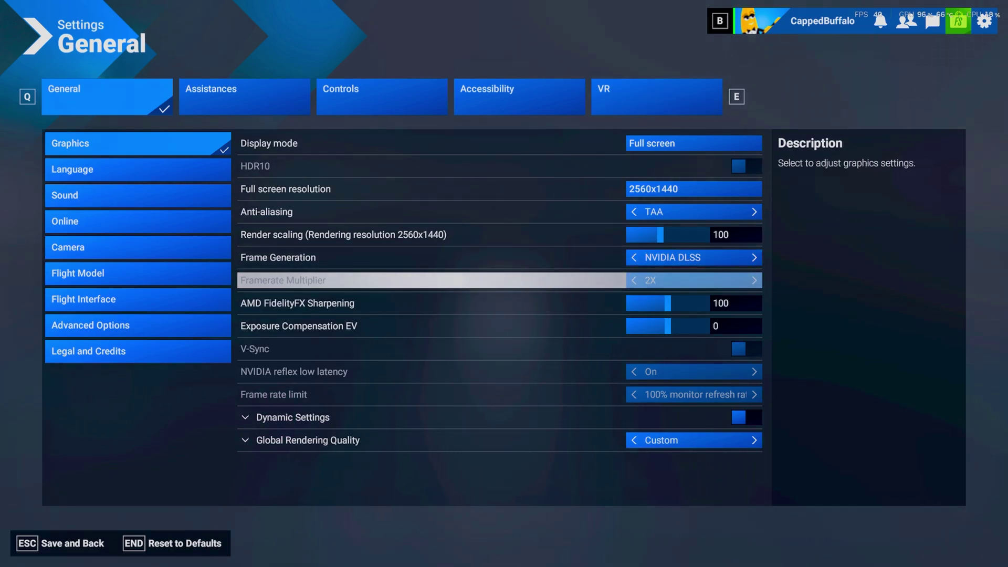
key("Up")
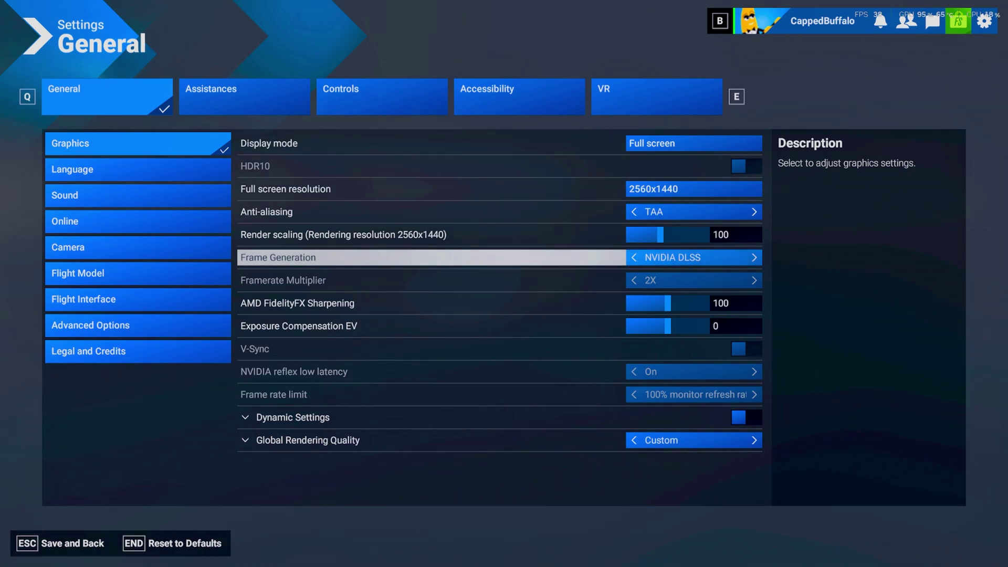
key("Down")
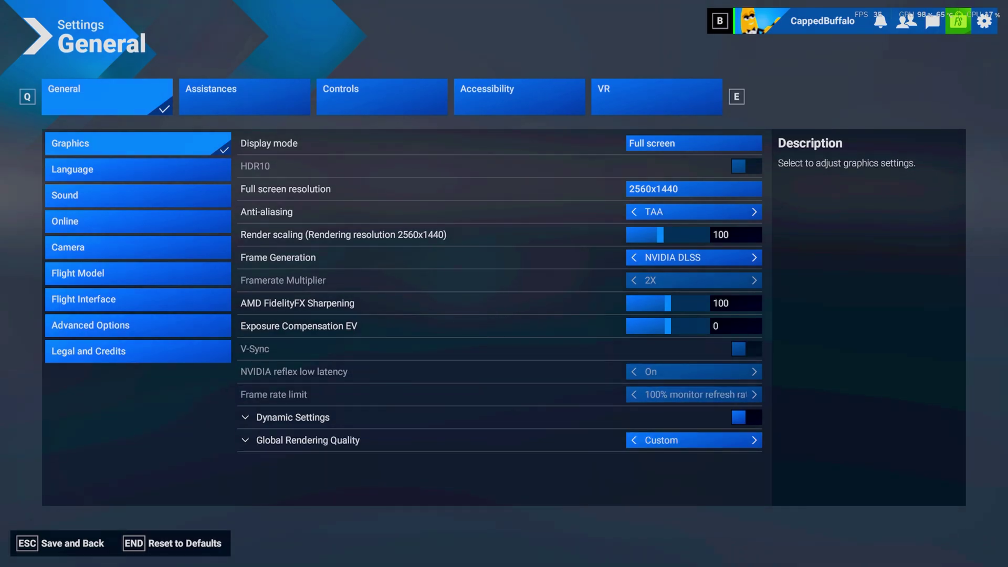
Expand the Global Rendering Quality settings and set Terrain Level of Detail to 150
left_click(399, 440)
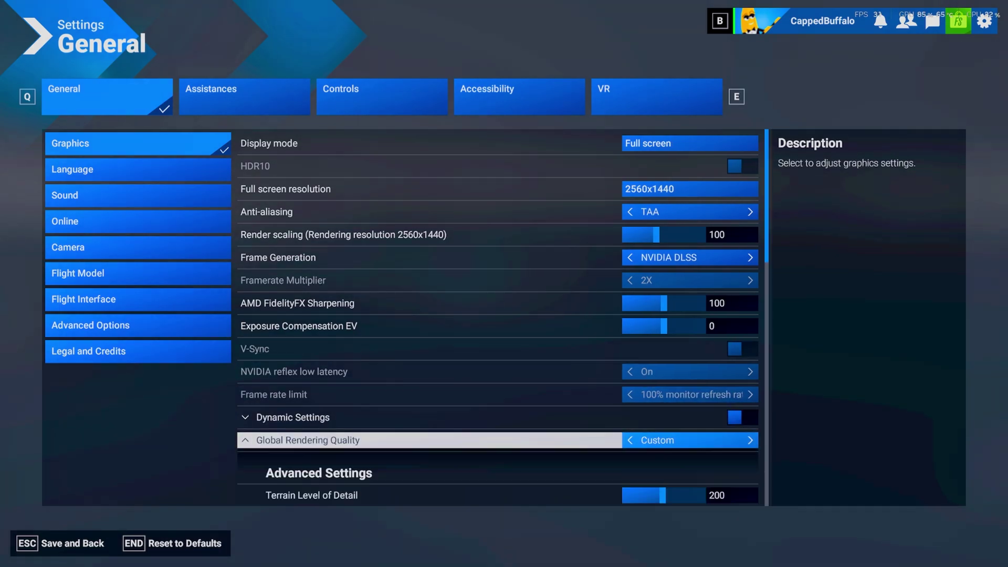
scroll(399, 372, "down", 2)
scroll(399, 376, "down", 2)
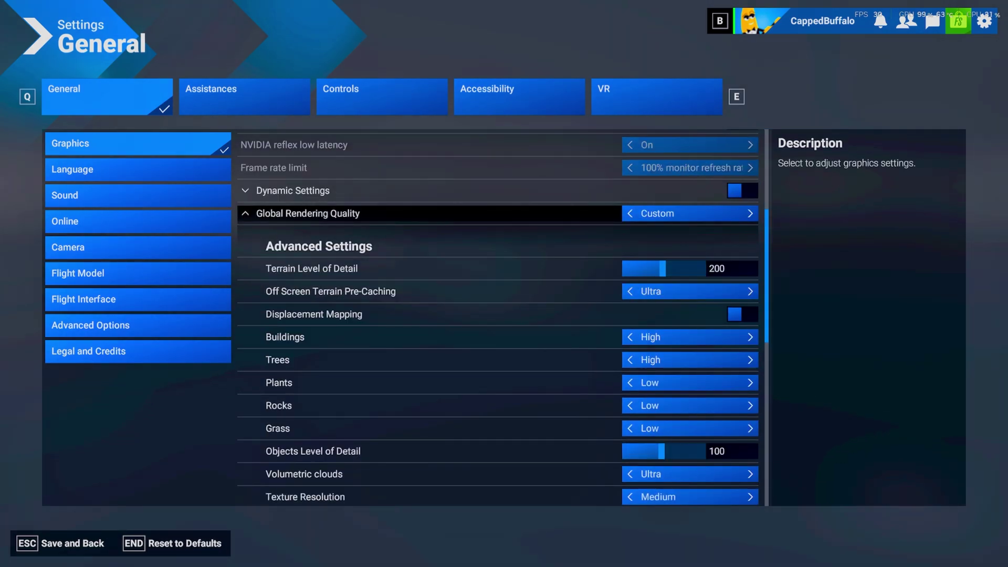
scroll(498, 318, "down", 2)
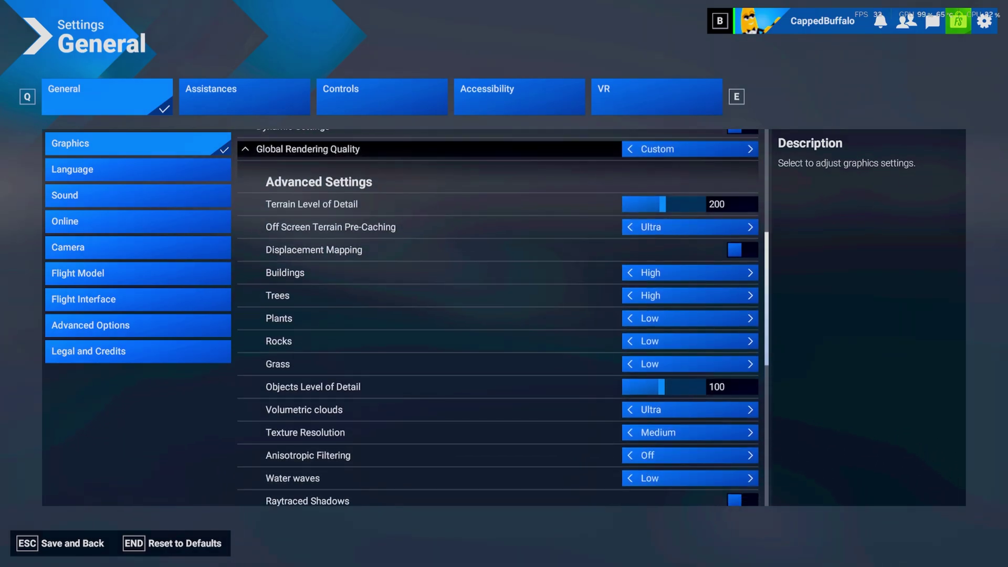
key("Up")
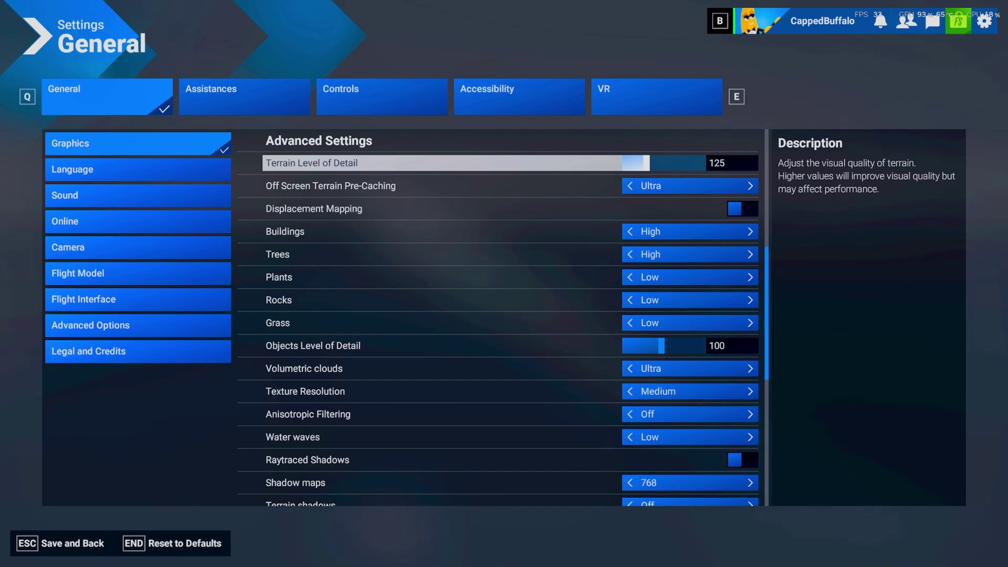
key("Right")
key("Right")
key("Right")
key("Right")
key("Right")
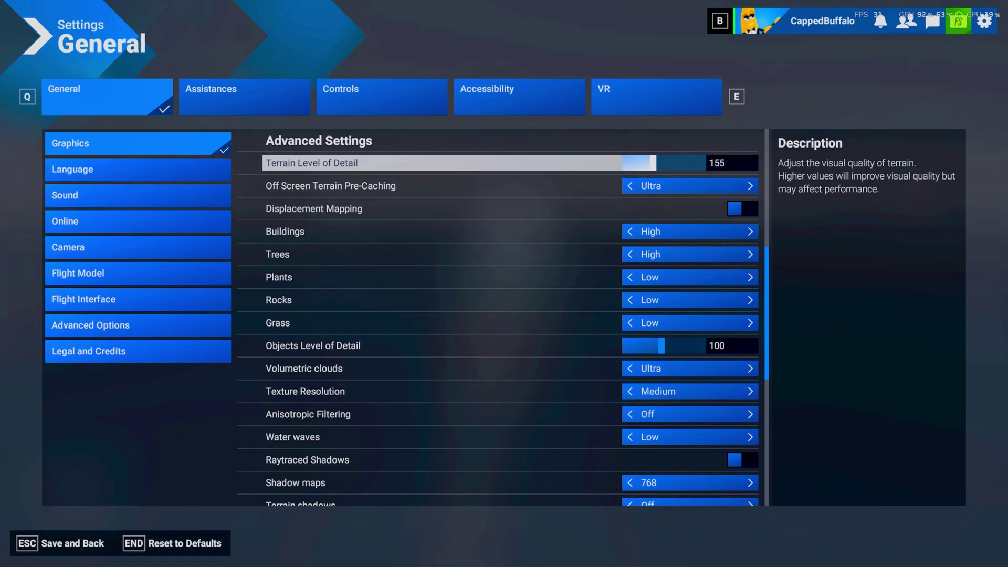
key("Left")
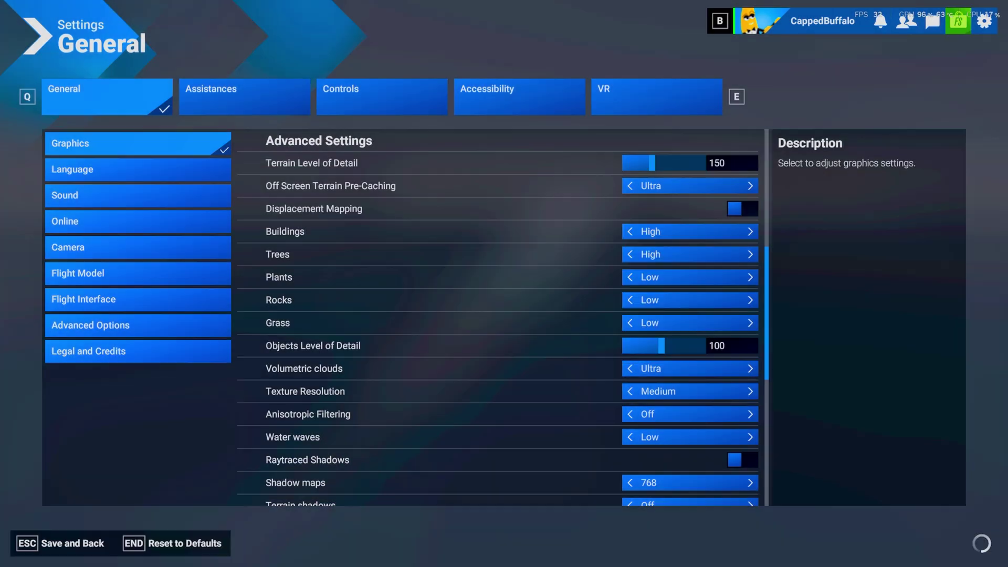
Examine the Advanced Settings options around Displacement Mapping, Buildings and Trees
key("Down")
key("Down")
key("Down")
key("Down")
key("Down")
key("Up")
key("Up")
key("Up")
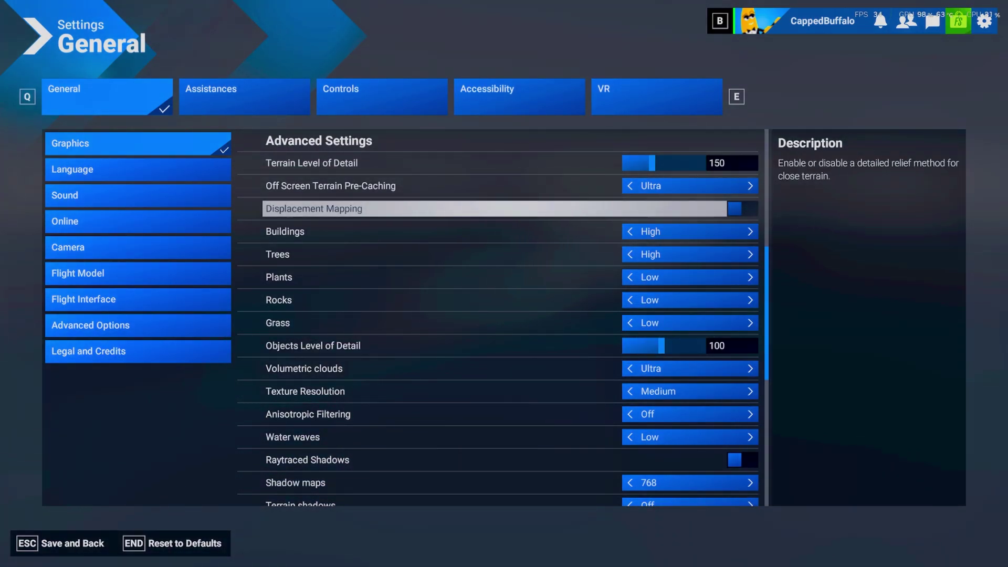
Set Off Screen Terrain Pre-Caching to High
key("Down")
key("Up")
key("Up")
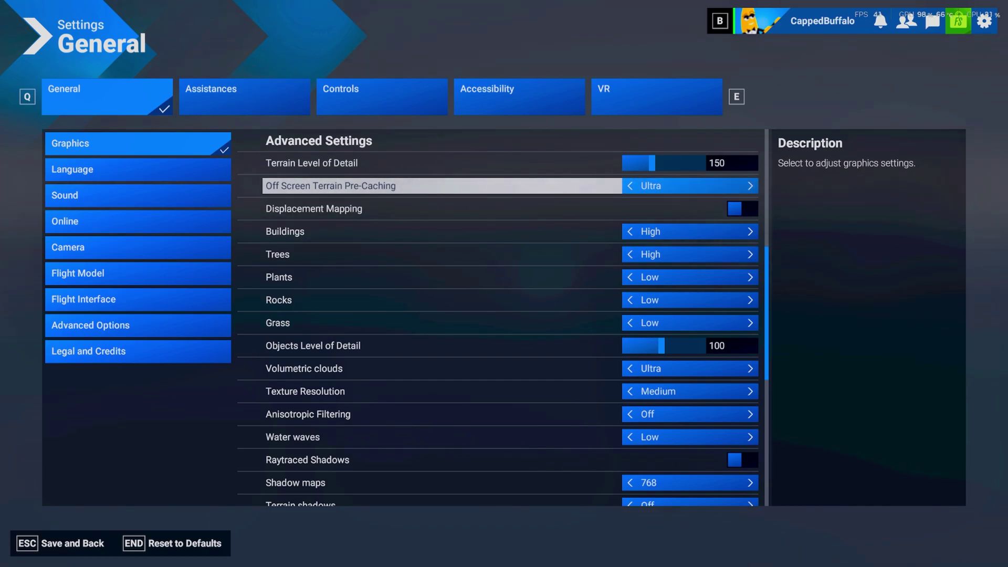
key("Down")
key("Up")
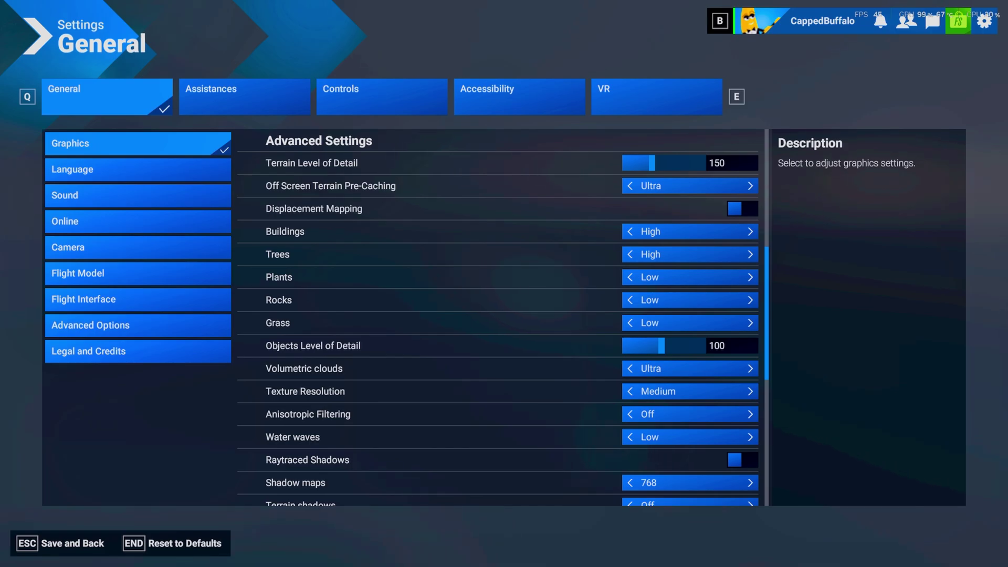
key("Left")
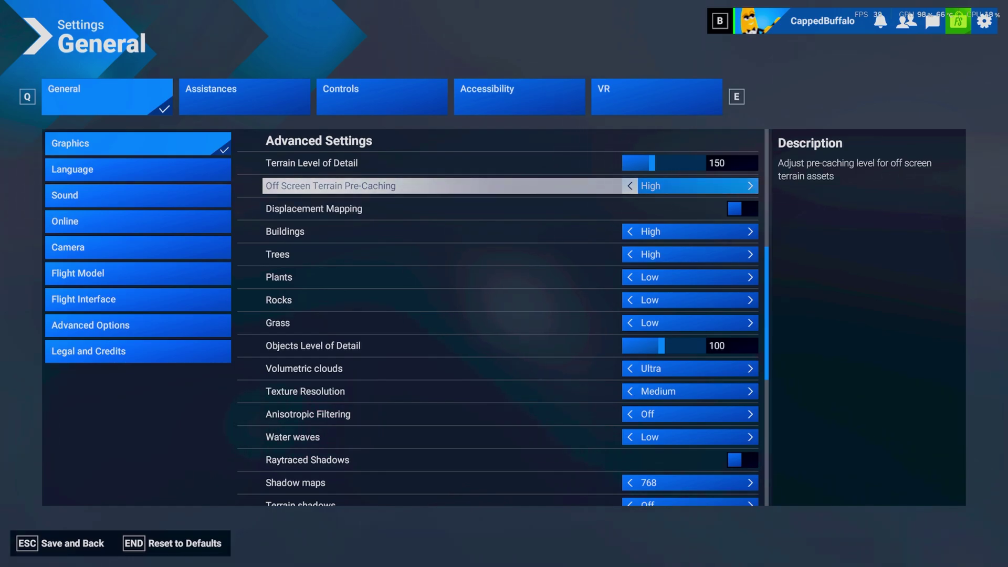
Examine the Buildings, Trees, Plants, Rocks, Grass, Objects Level of Detail and Volumetric clouds options
key("Down")
key("Down")
key("Down")
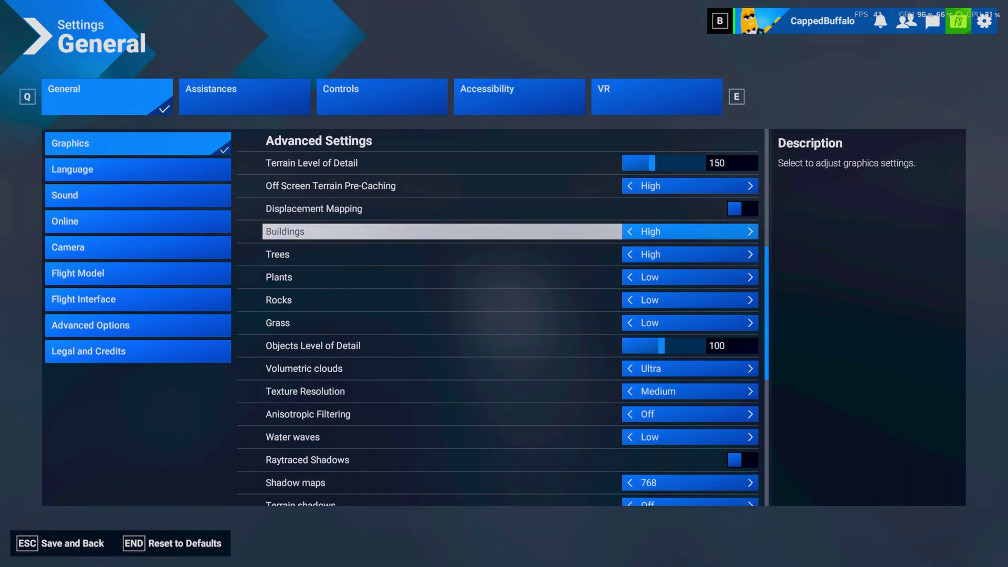
key("Up")
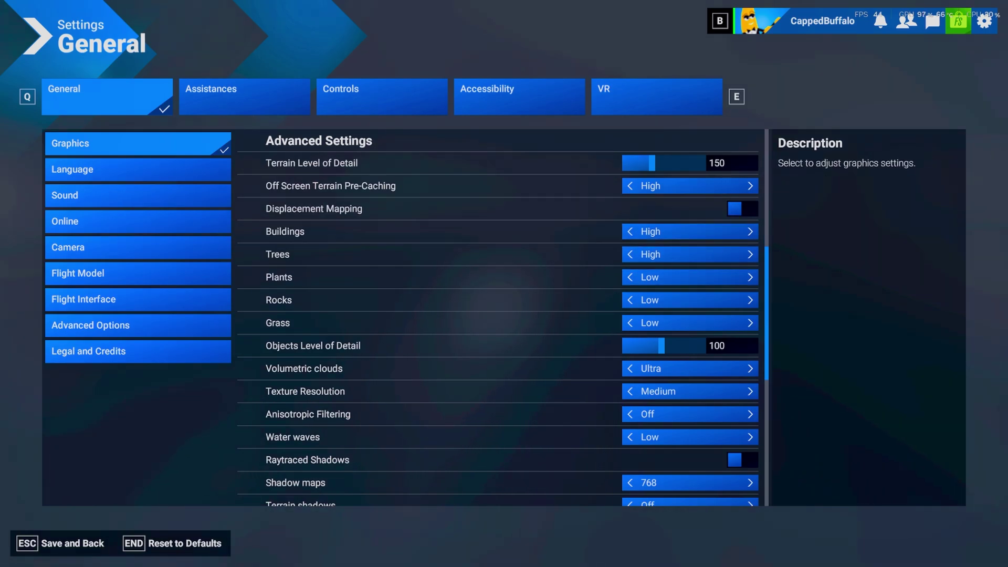
key("Down")
key("Down")
key("Down")
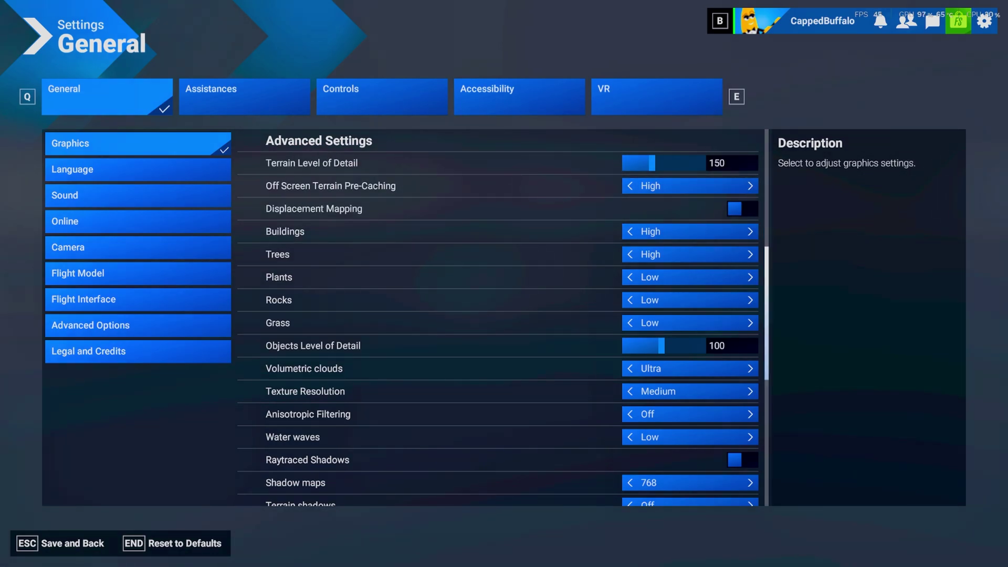
scroll(503, 318, "down", 1)
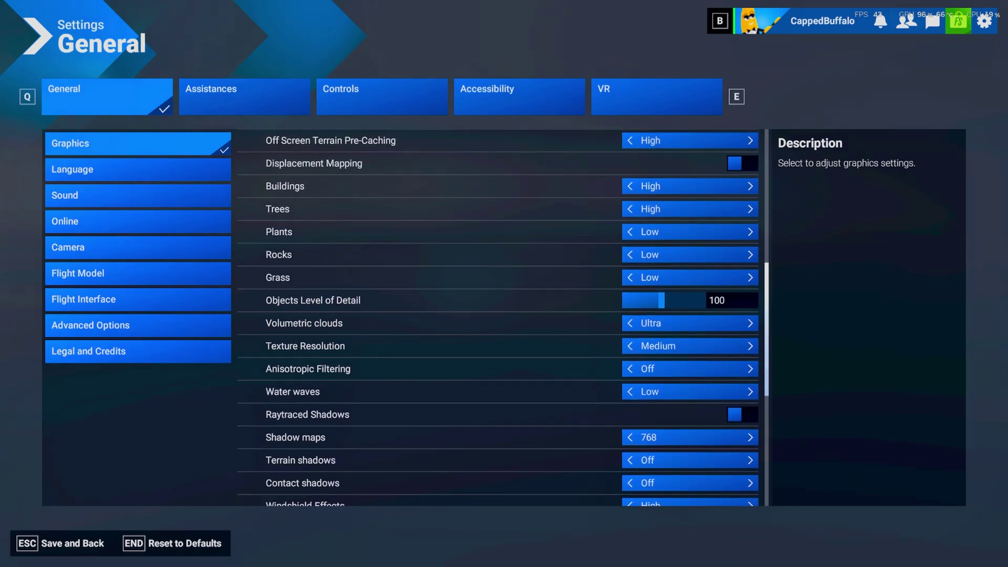
left_click_drag(767, 304, 767, 312)
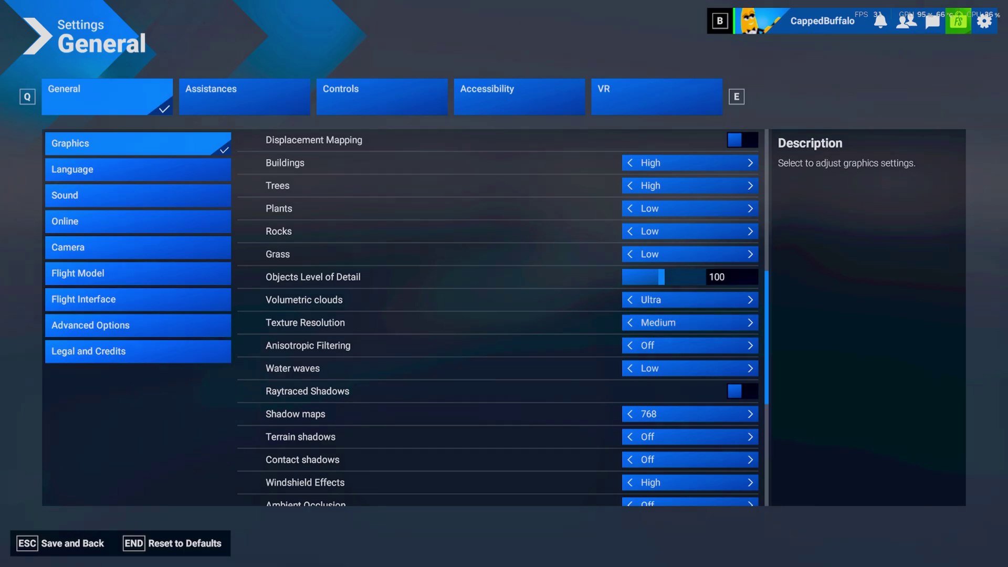
scroll(498, 319, "down", 2)
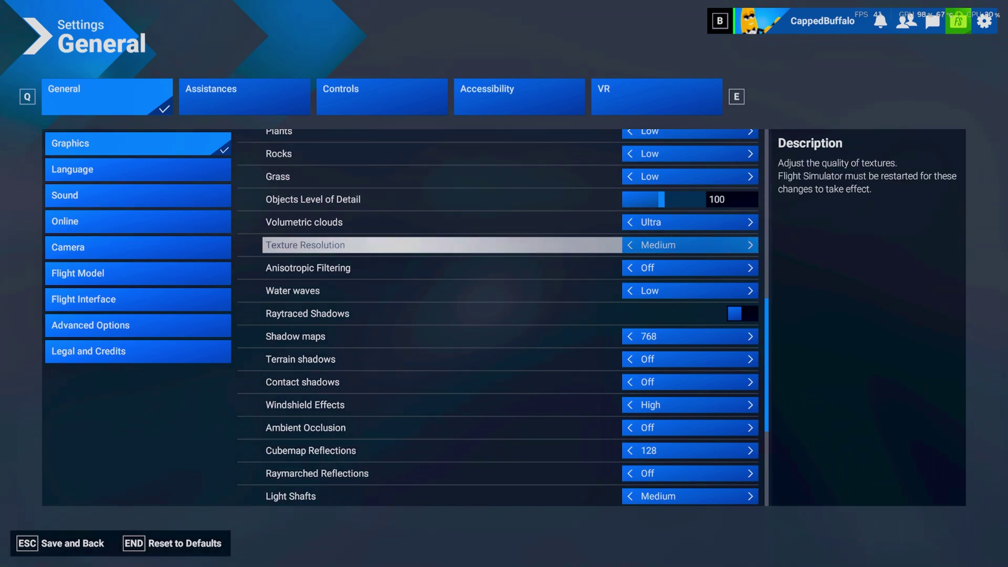
Examine the Texture Resolution option and its description, along with the options just below it
key("Down")
key("Up")
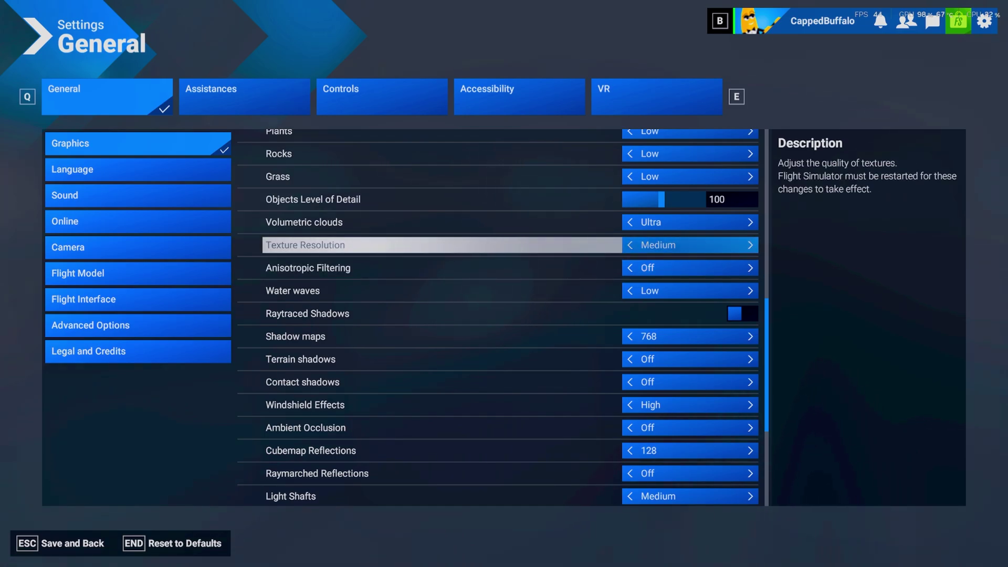
key("Down")
key("Up")
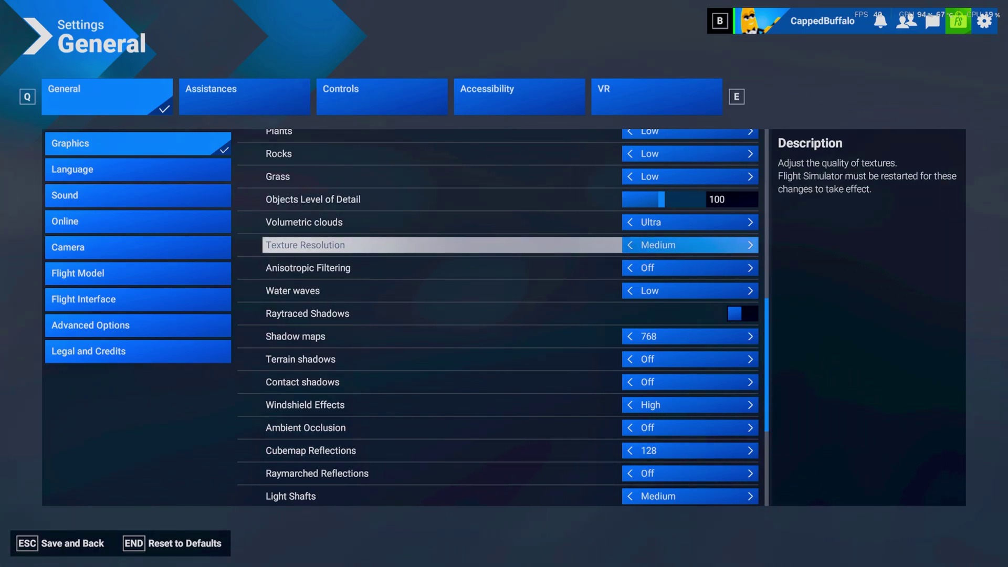
key("Down")
key("Up")
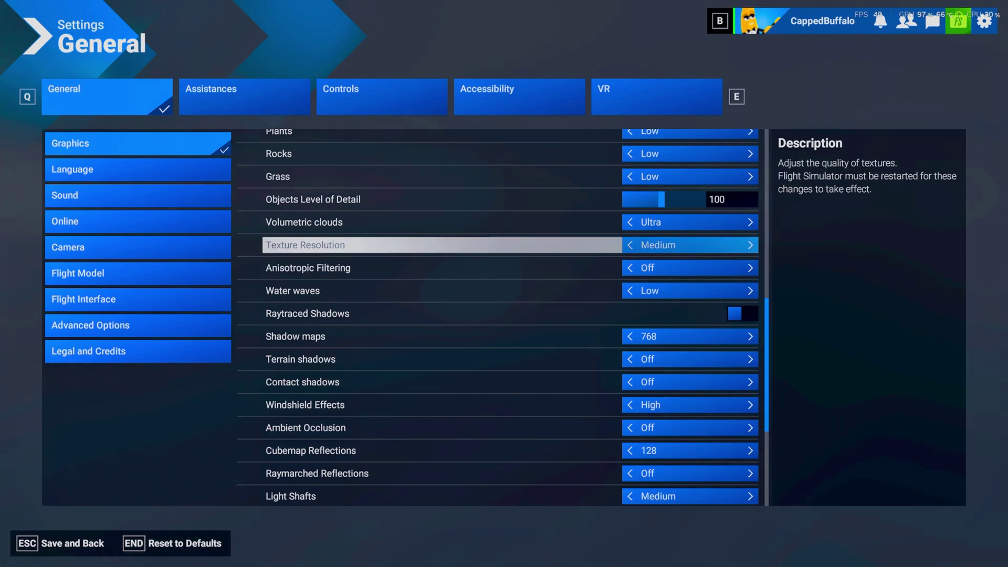
key("Down")
key("Down")
key("Down")
key("Up")
key("Up")
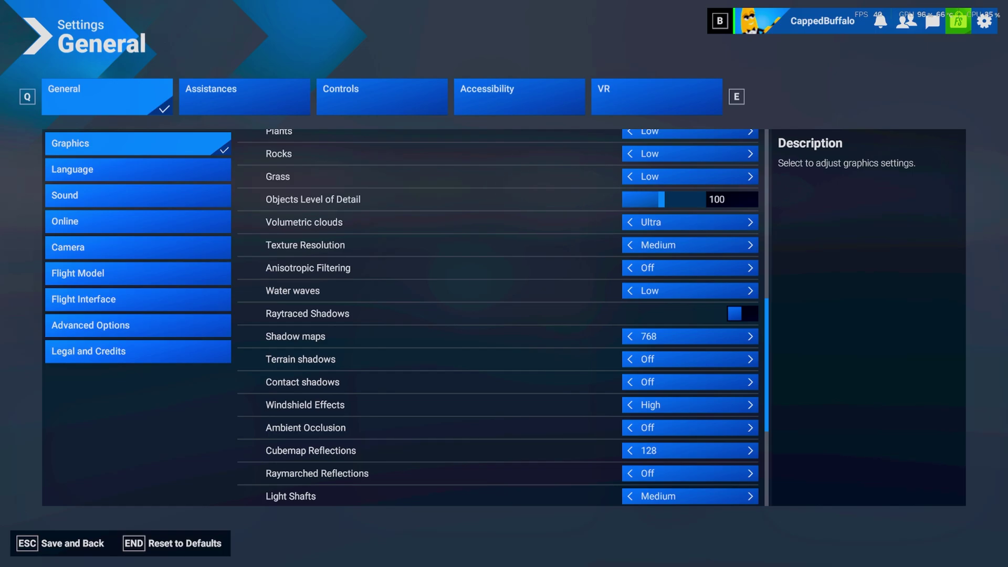
Examine the remaining advanced options, from Anisotropic Filtering, Water waves and shadows through Windshield Effects, reflections, Motion Blur, traffic and Fauna
key("Down")
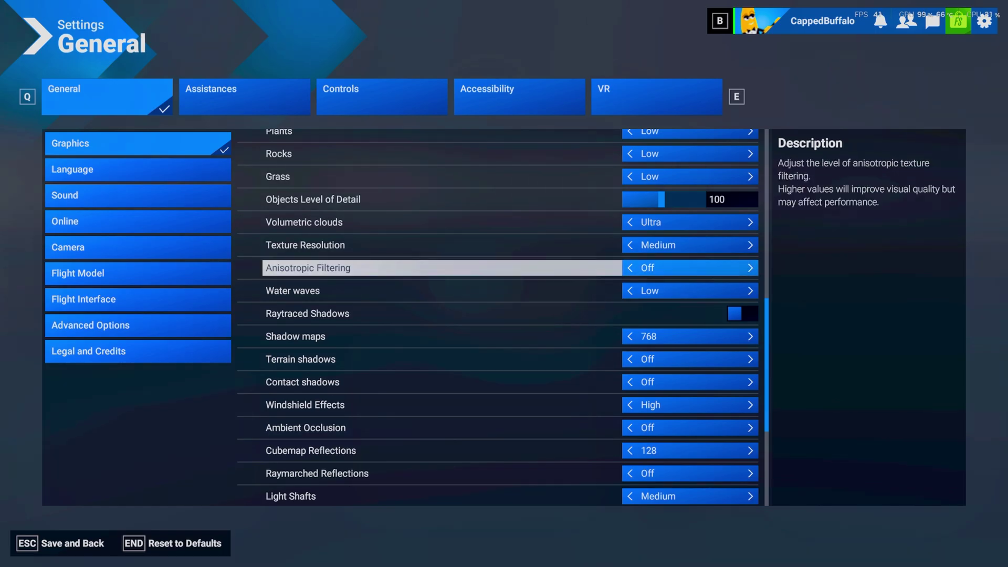
key("Down")
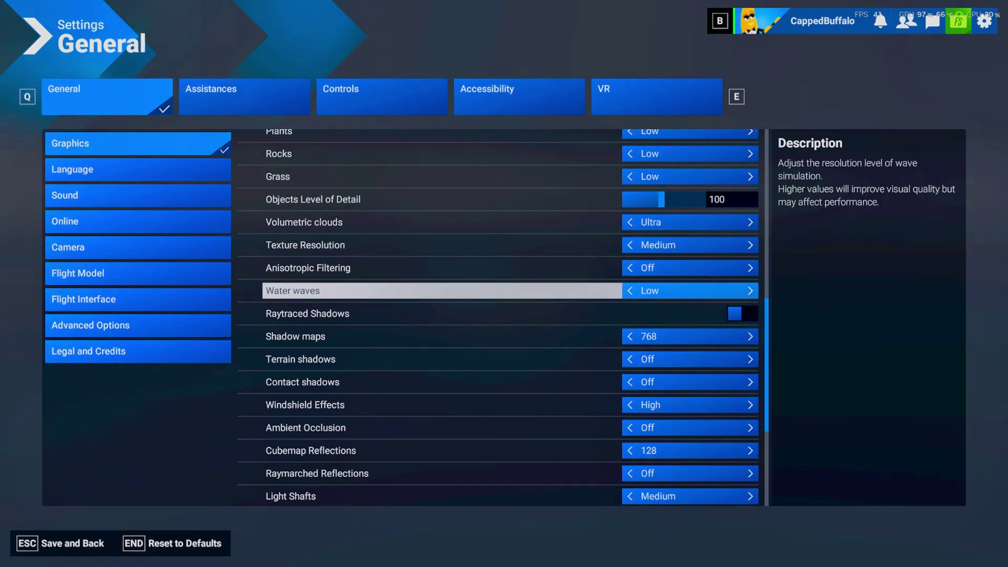
key("Down")
key("Down")
key("Down")
key("Up")
key("Left")
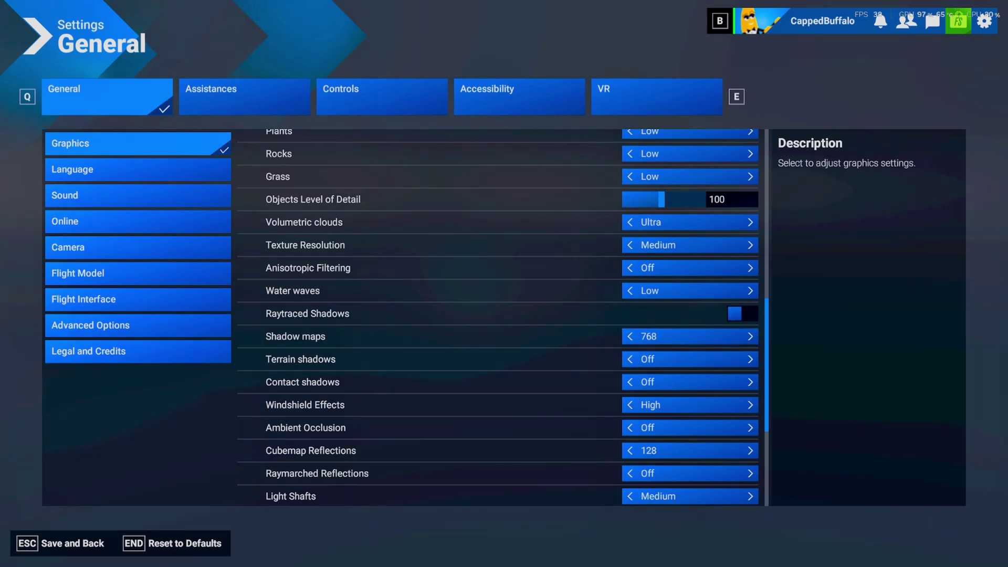
scroll(499, 318, "down", 3)
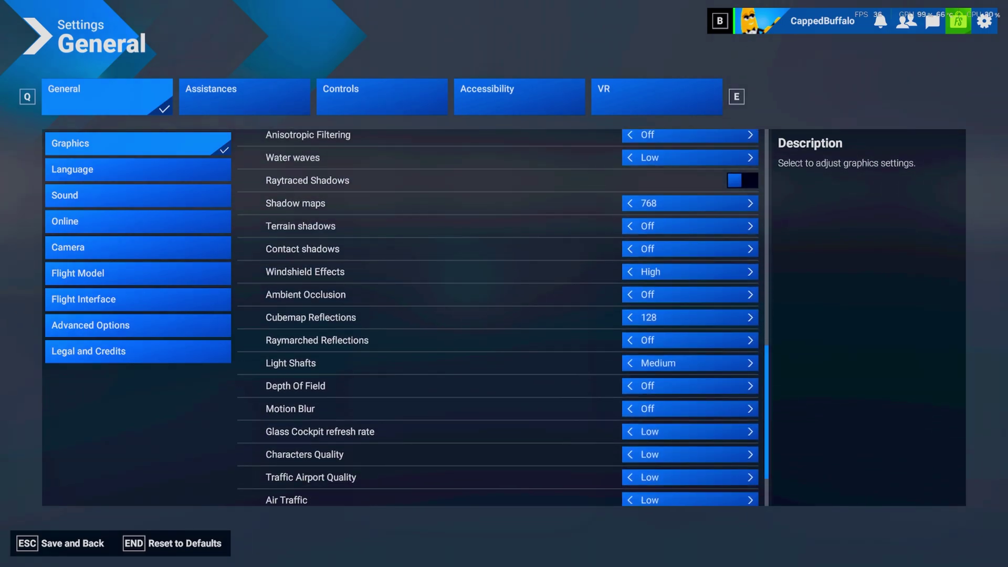
scroll(499, 318, "down", 2)
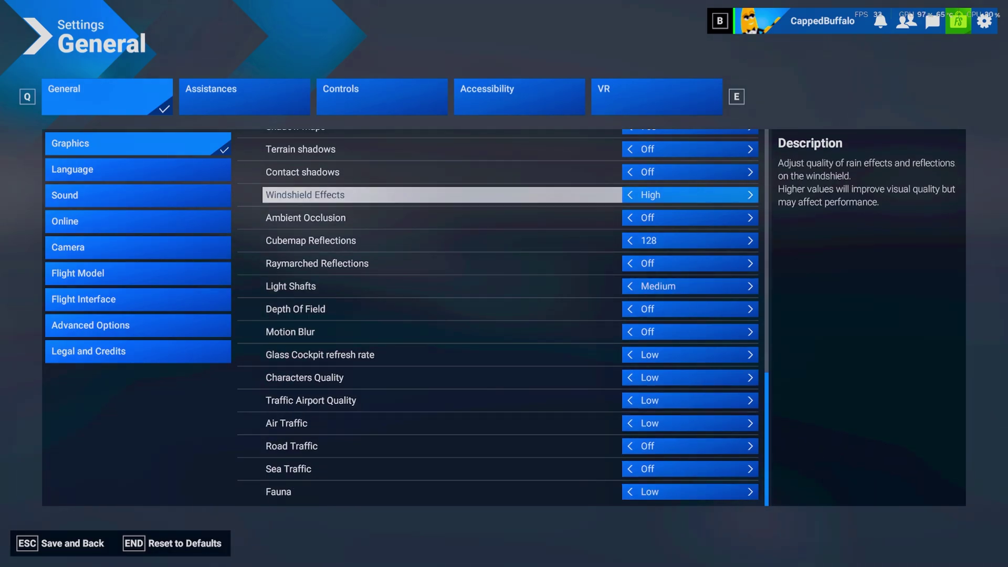
scroll(499, 315, "up", 3)
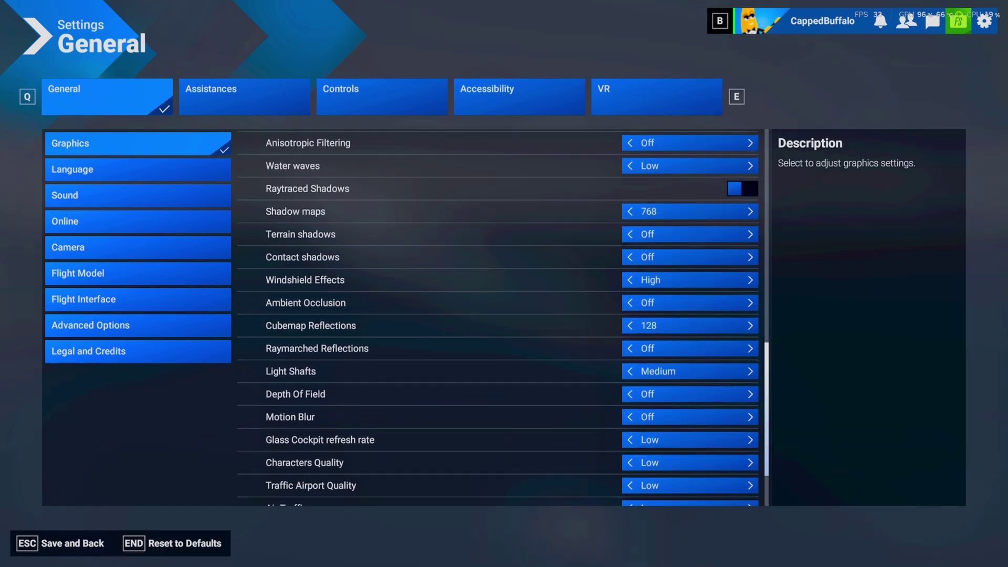
scroll(499, 315, "down", 3)
scroll(499, 315, "up", 1)
scroll(499, 315, "up", 1)
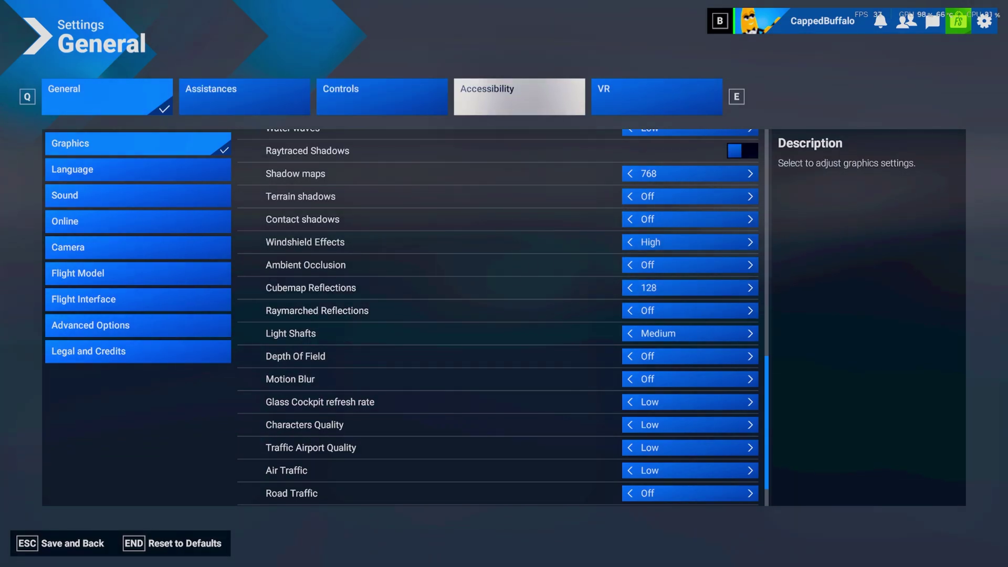
Set Frame Generation to None in the General graphics settings, save, and resume the flight
left_click(244, 97)
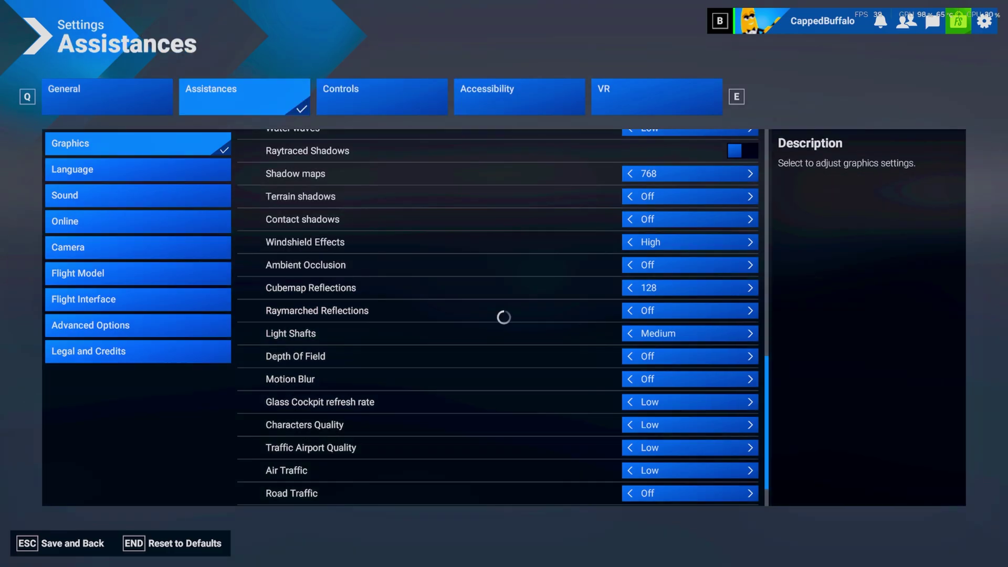
left_click(107, 98)
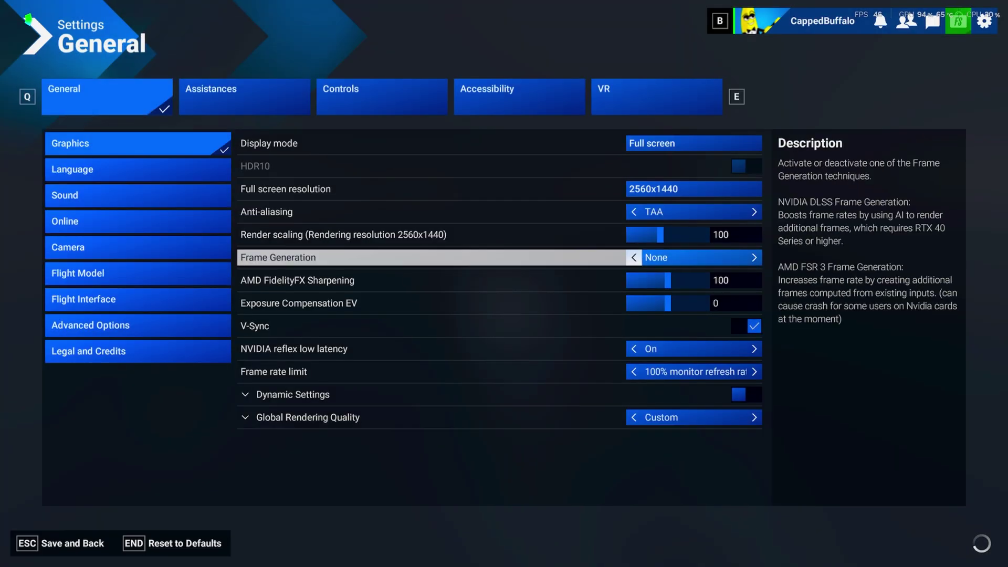
key("Escape")
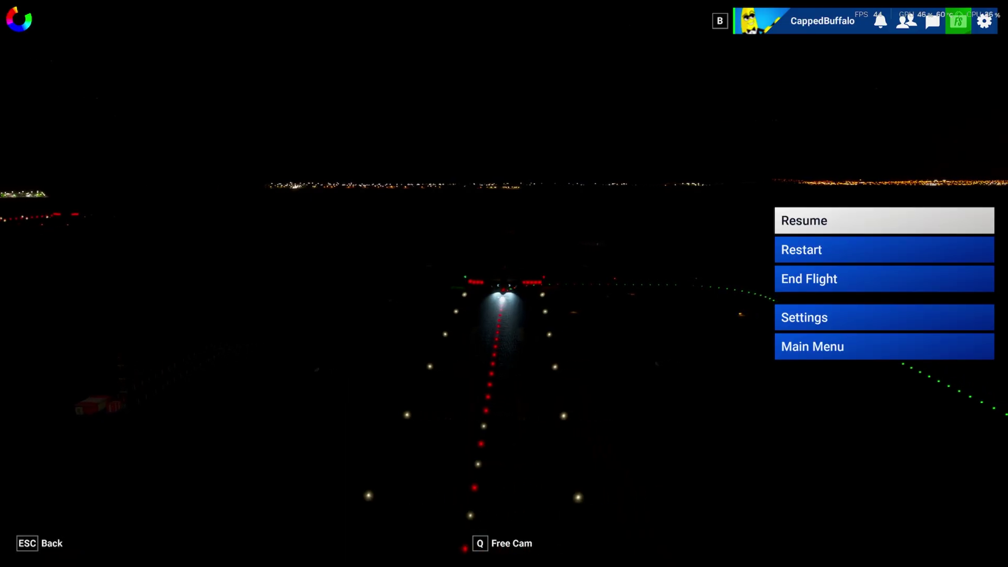
key("Escape")
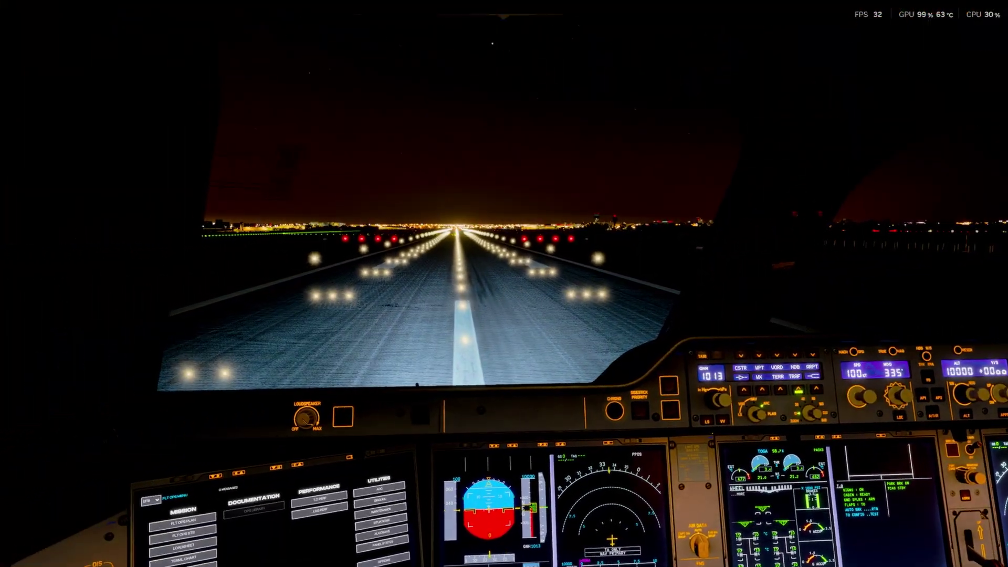
Reopen the graphics settings, set Frame Generation to NVIDIA DLSS, save, and return to the cockpit view
key("Escape")
left_click(885, 317)
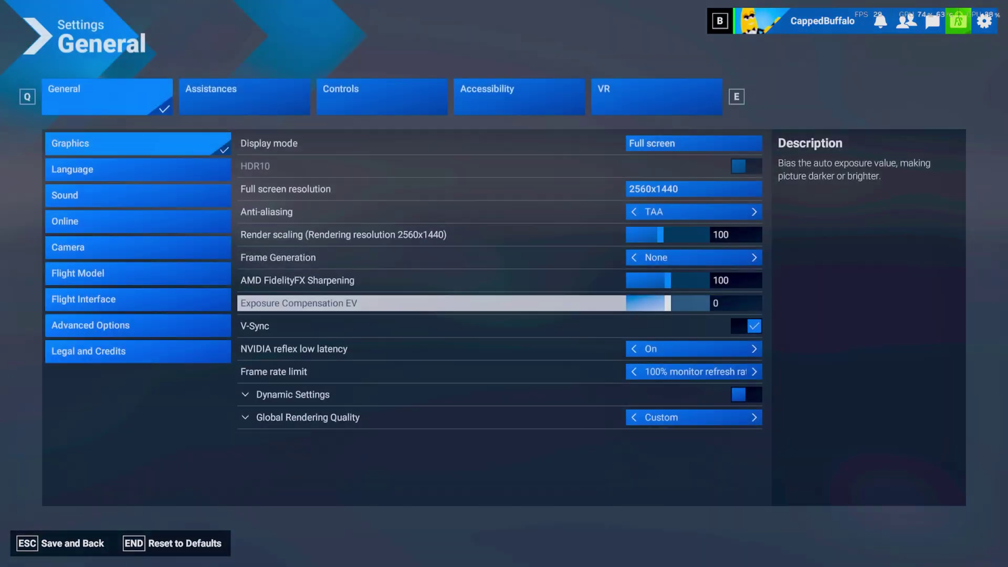
left_click(754, 258)
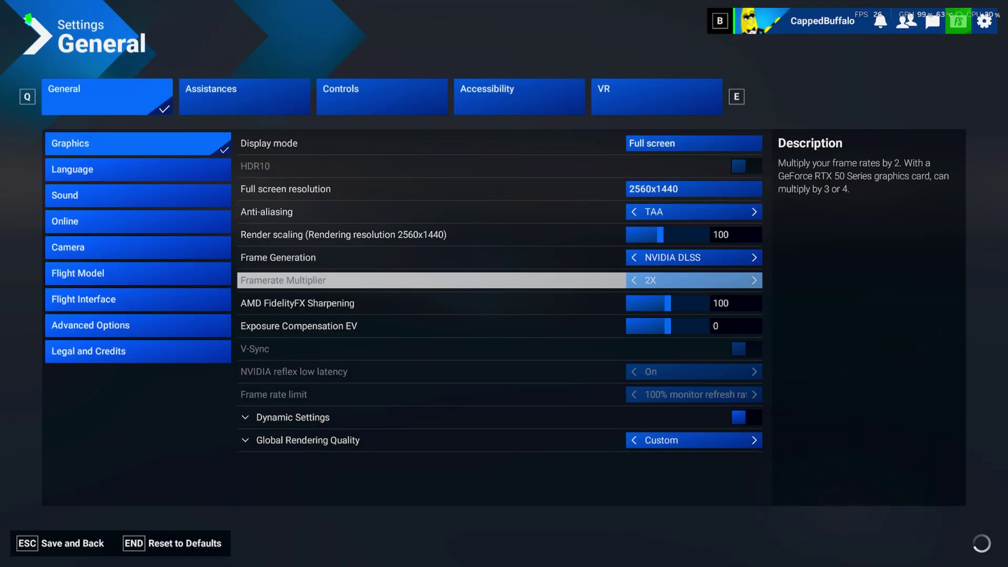
key("Escape")
key("Escape")
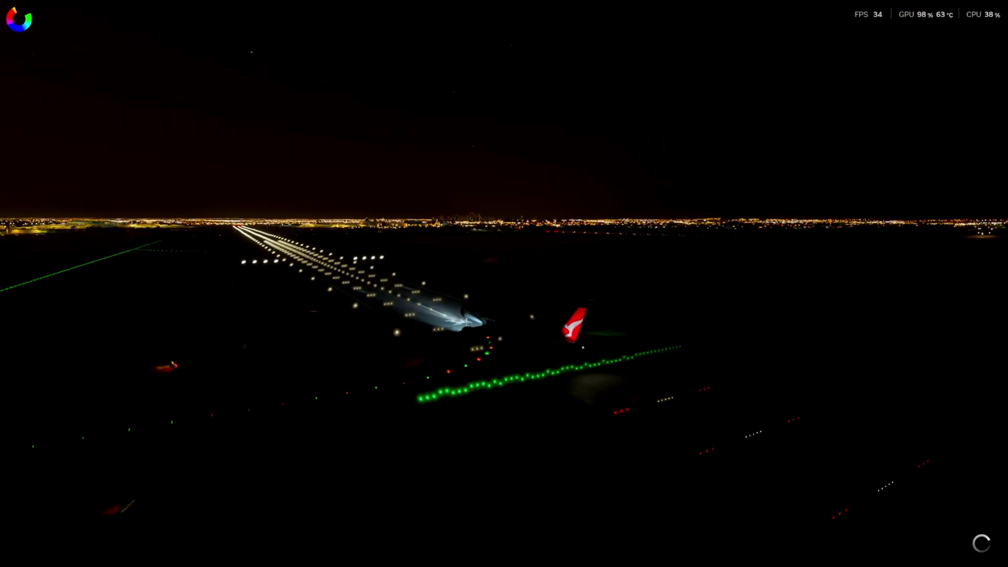
key("End")
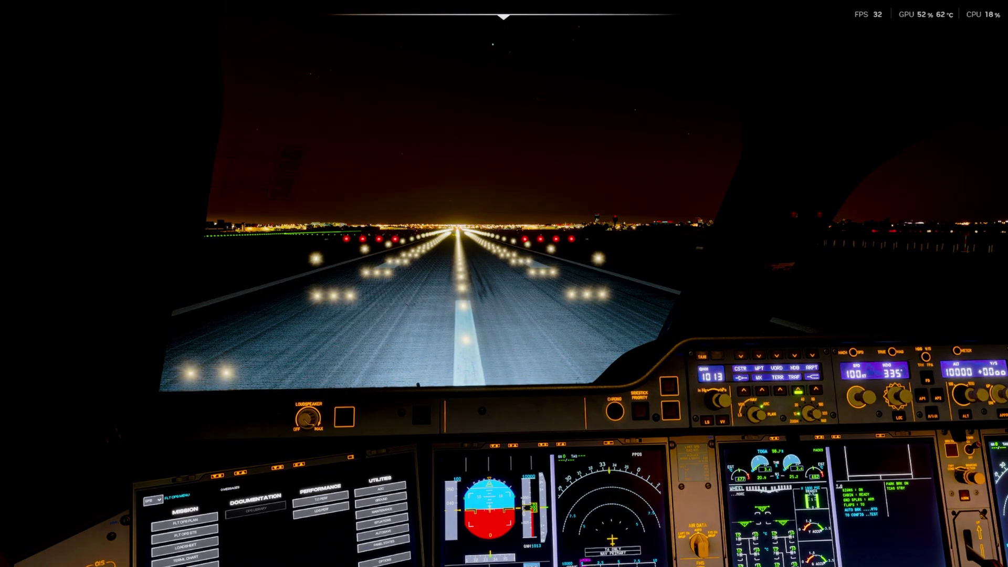
Switch to the external camera and orbit around the aircraft on the runway to examine how smoothly the scene renders
key("End")
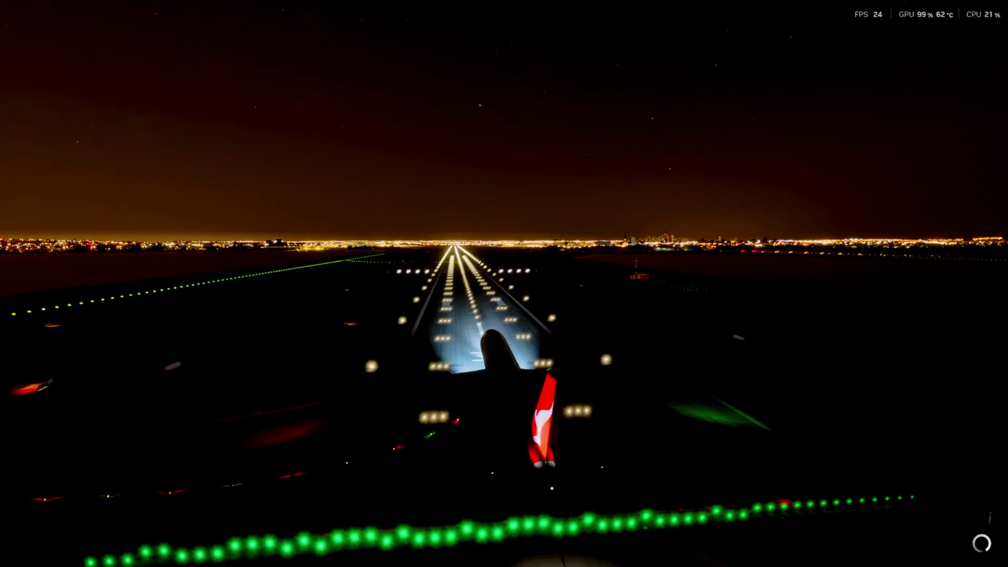
key("End")
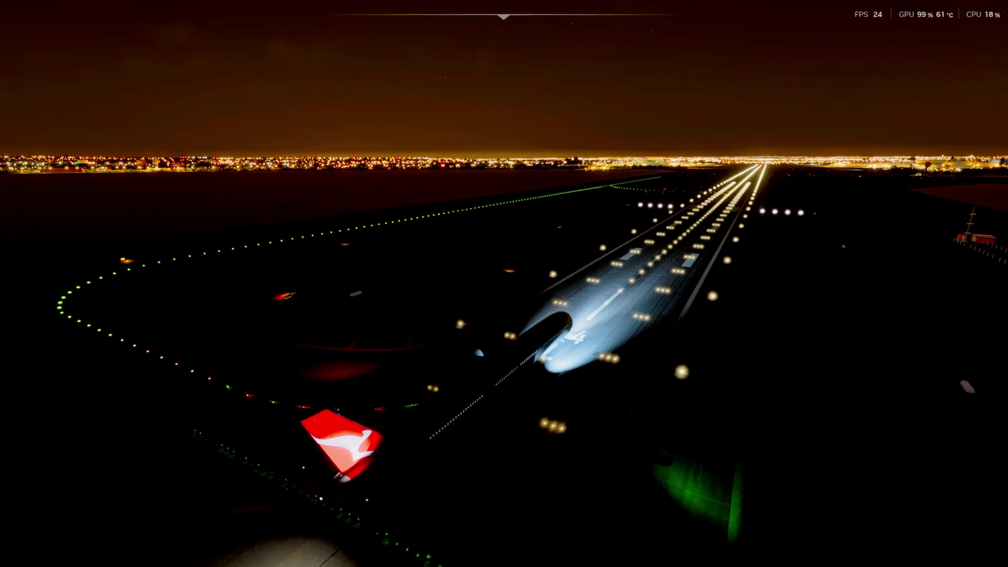
key("Right")
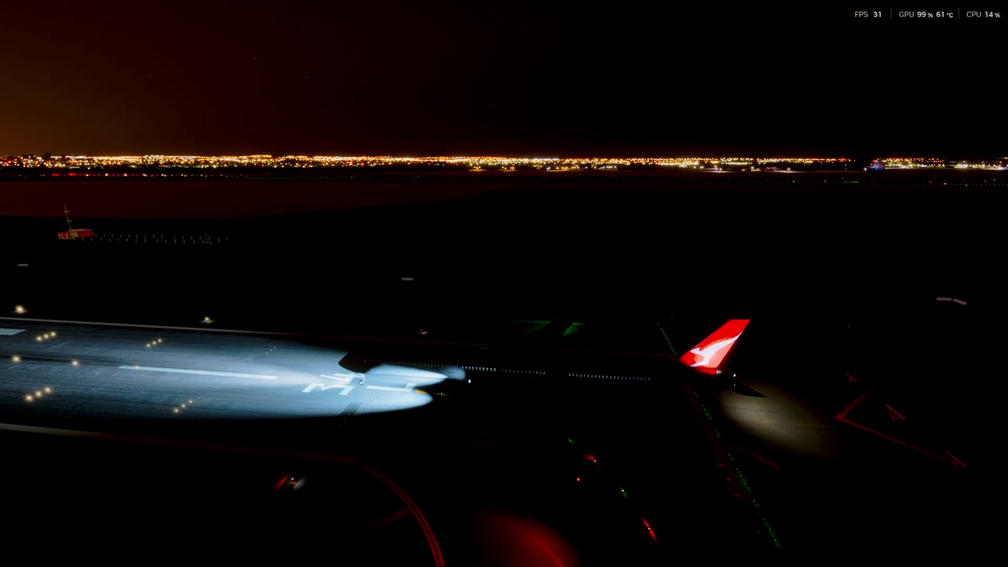
key("Left")
key("Left")
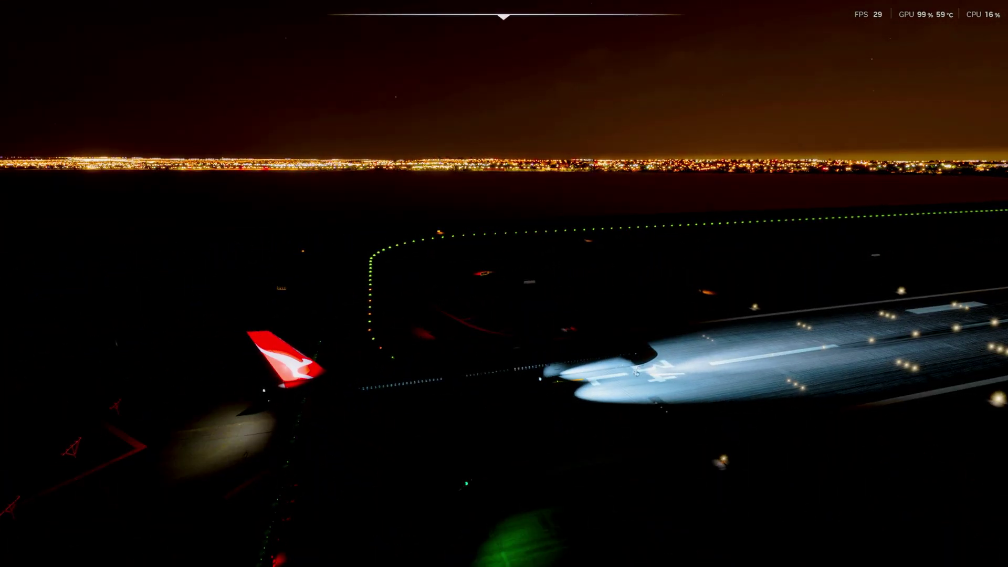
key("Right")
key("Left")
key("Right")
key("End")
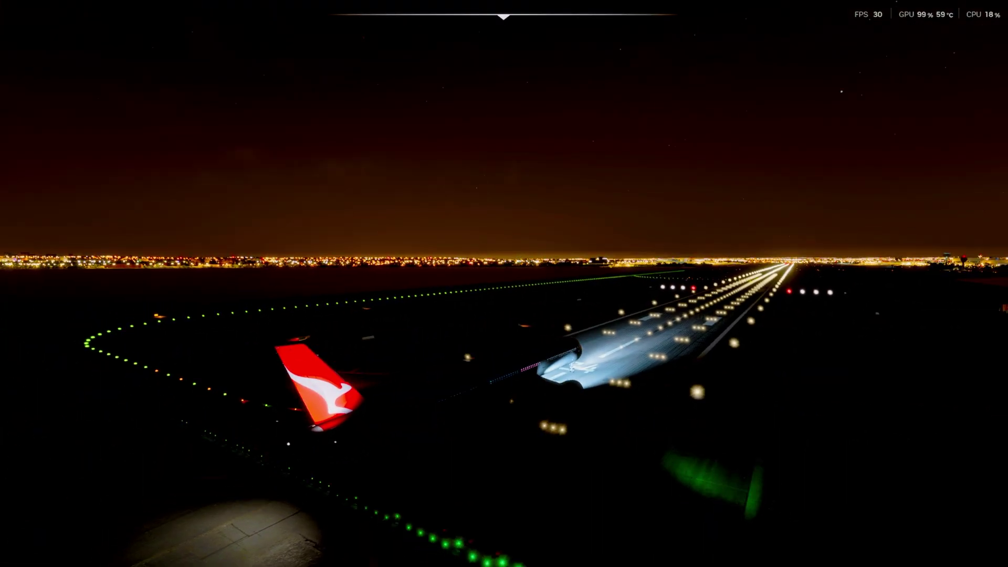
View the aircraft and runway lights from behind and from both sides, and return to the cockpit view
key("End")
key("End")
key("End")
key("End")
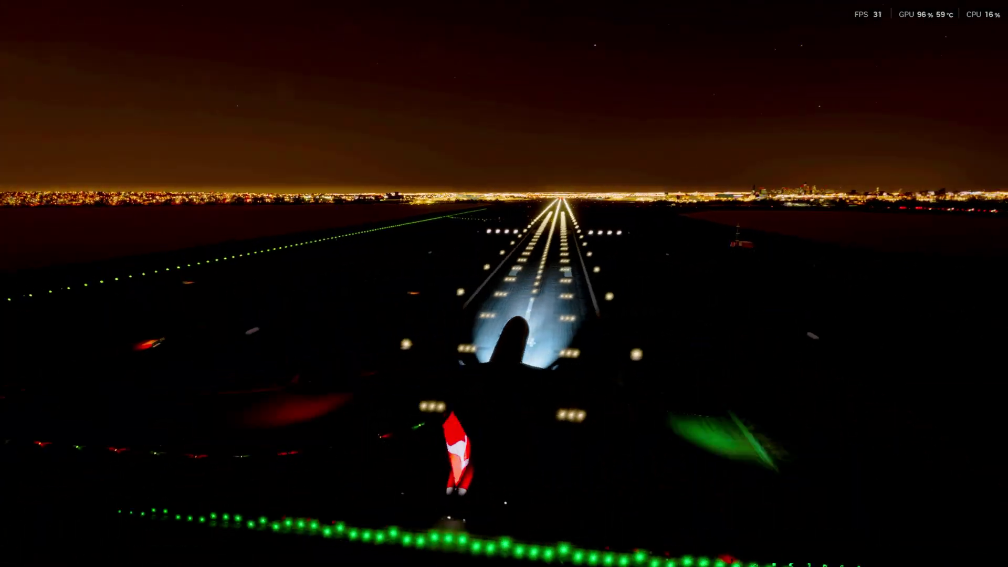
key("End")
key("End")
key("End")
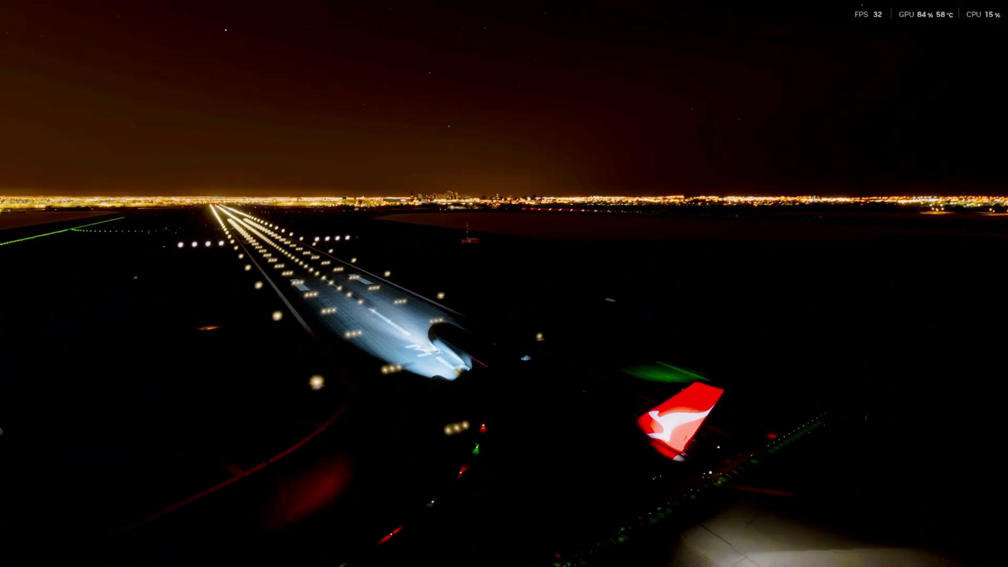
key("End")
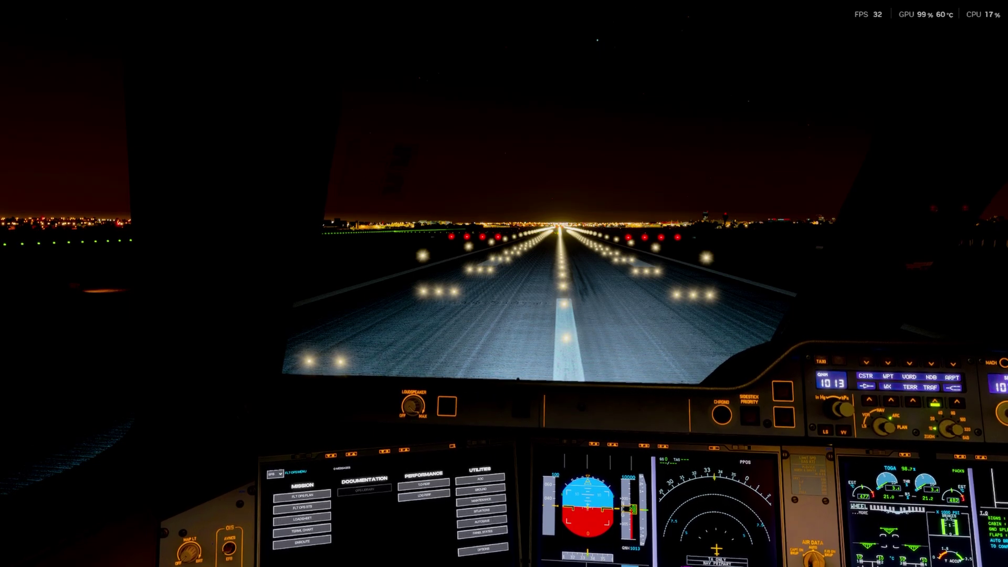
Switch to DLSS Swapper, examine the DLSS versions available for Microsoft Flight Simulator 2024, and leave without swapping
key("super+e")
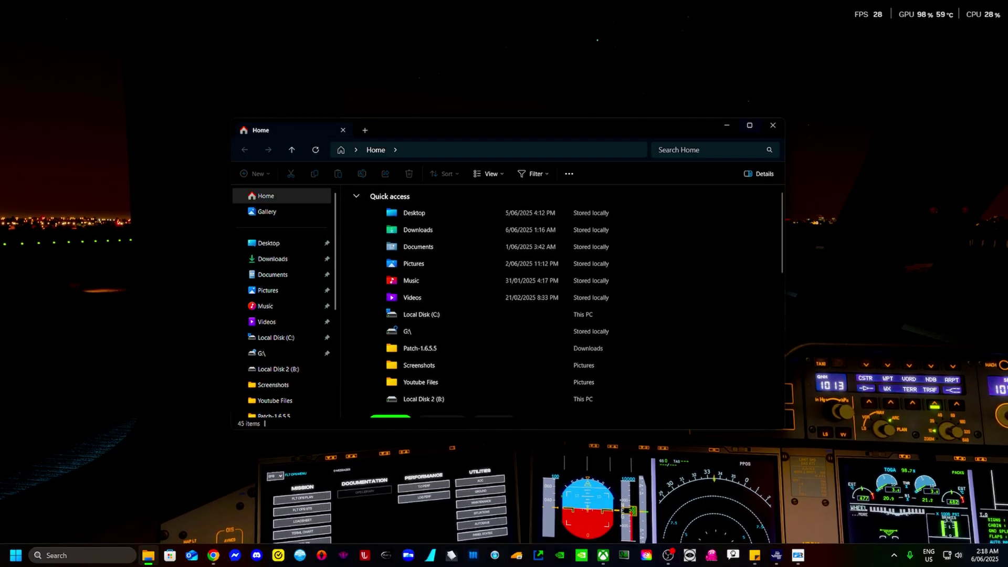
left_click(773, 125)
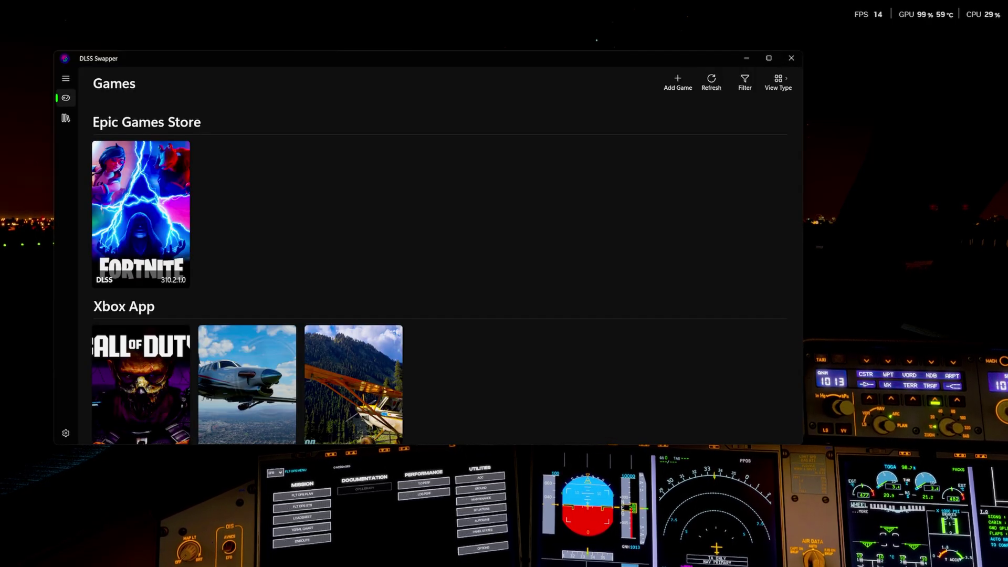
left_click_drag(423, 59, 509, 80)
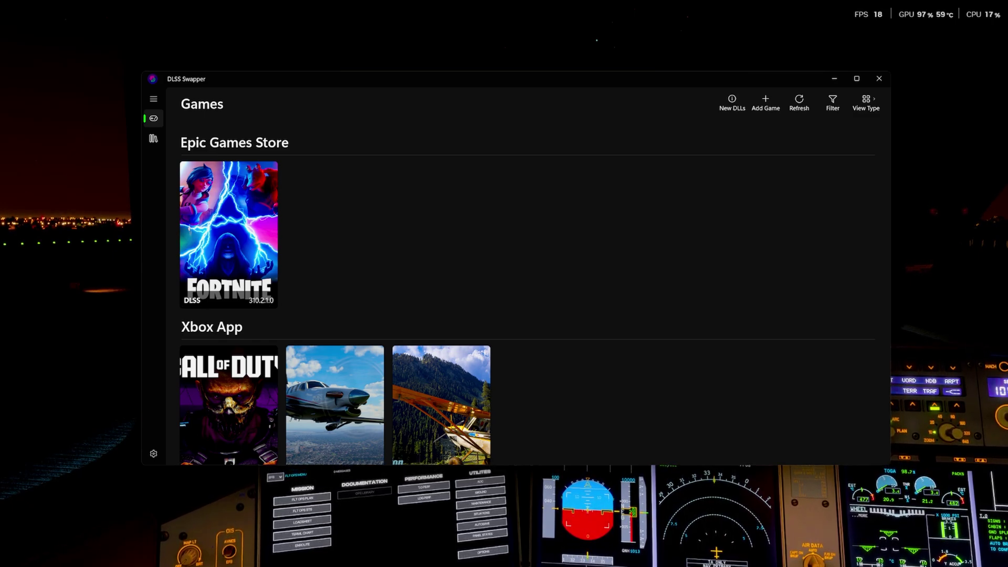
left_click_drag(509, 79, 499, 55)
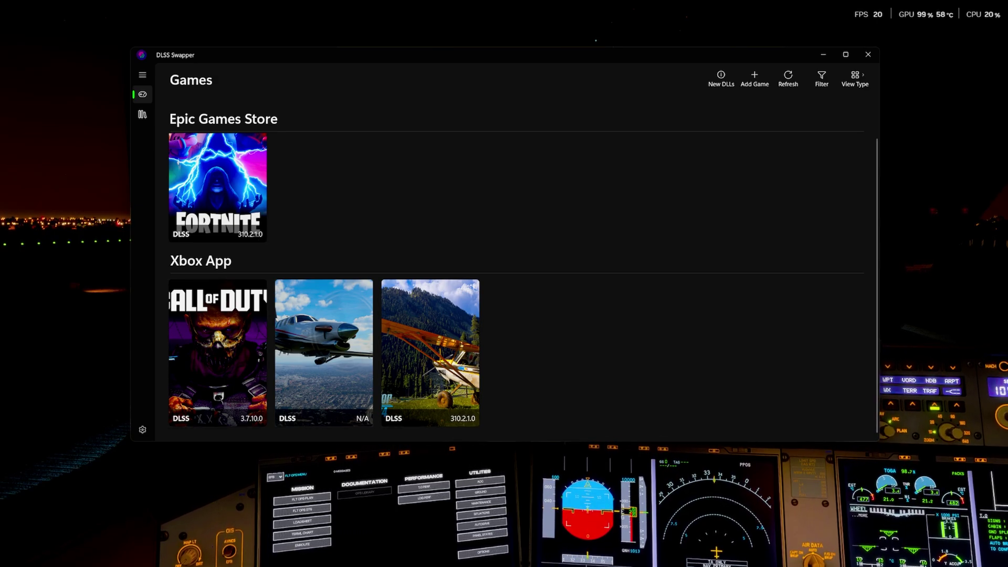
left_click(430, 353)
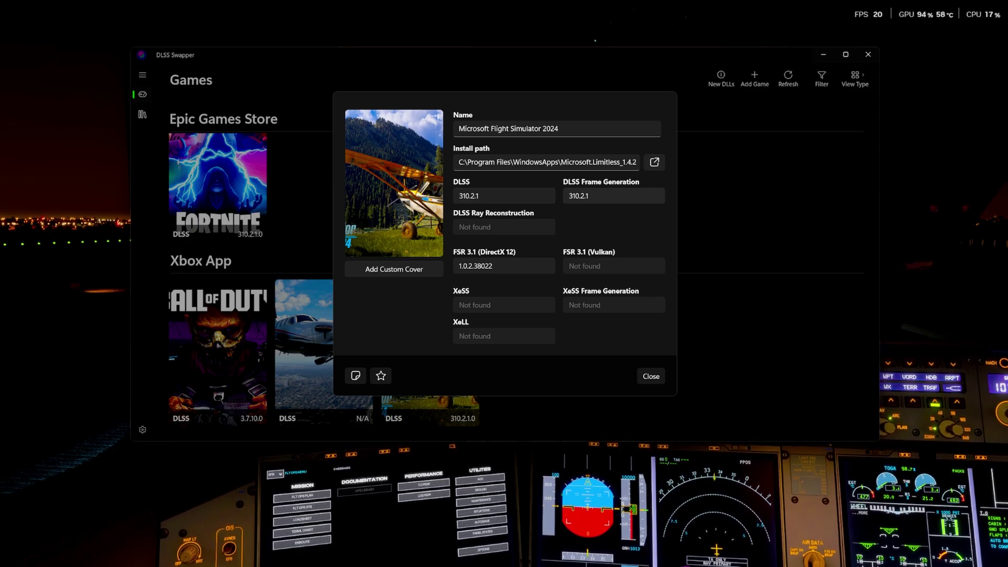
left_click(504, 197)
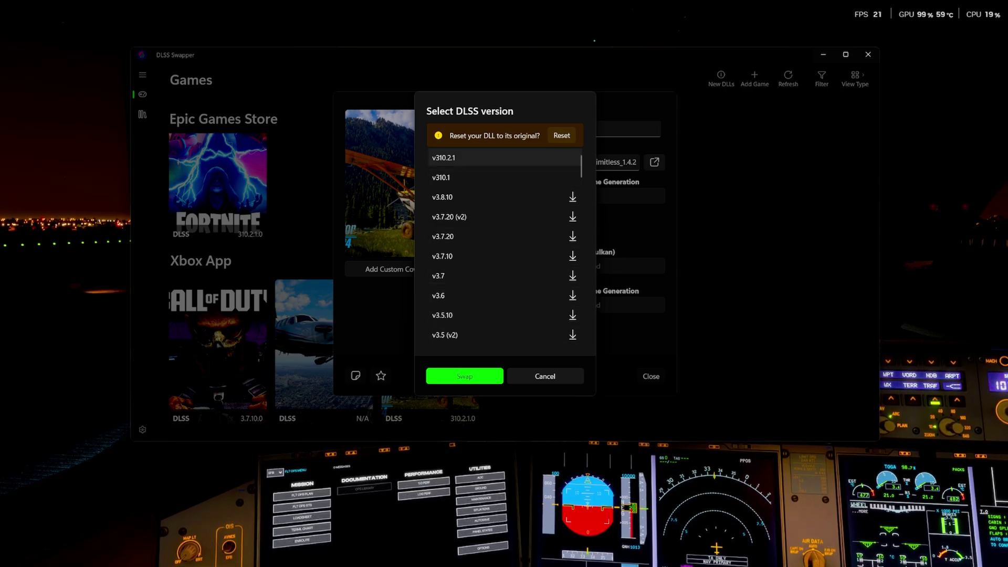
left_click(545, 377)
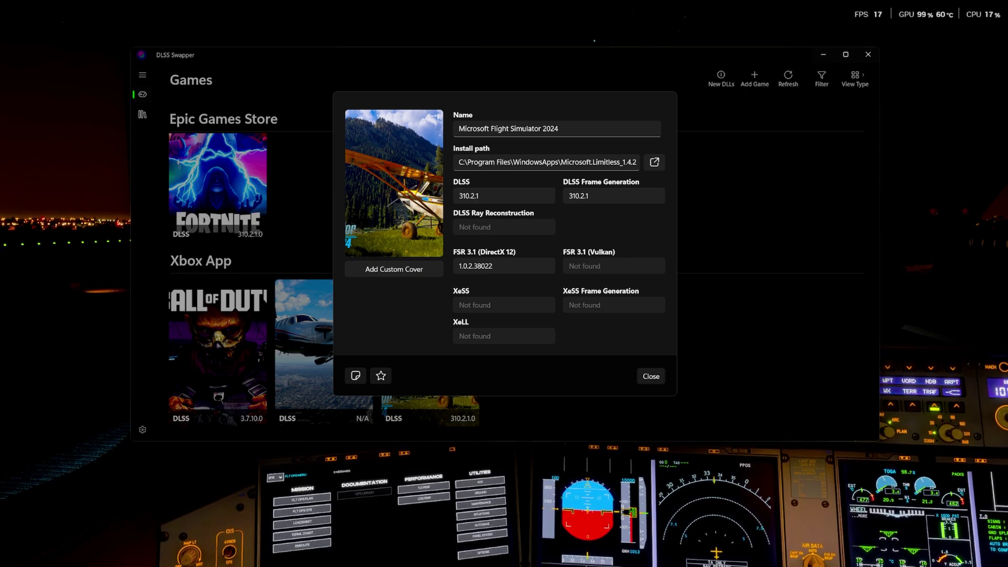
key("Escape")
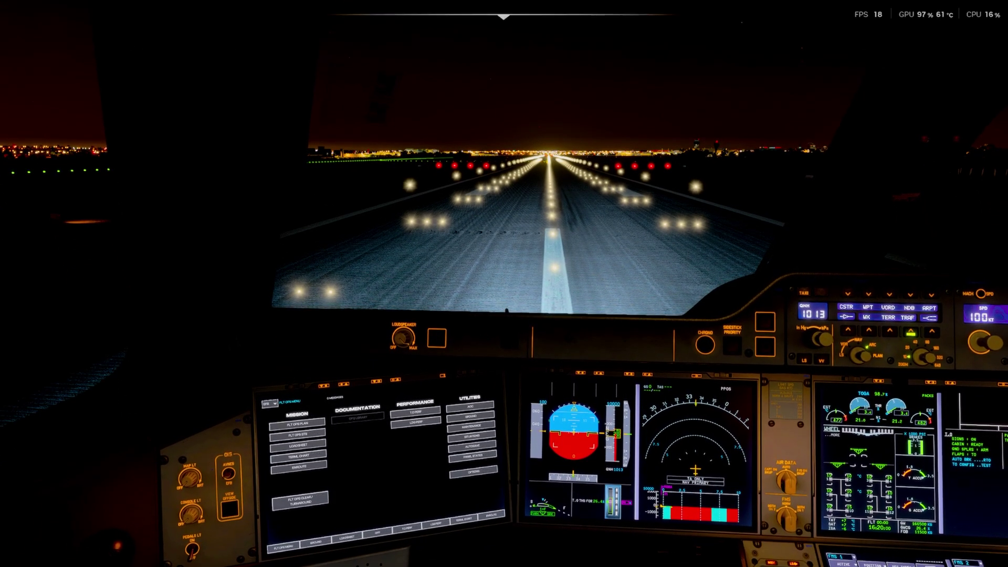
Look at the runway from the cockpit and external views, and display the performance statistics overlay in the cockpit
left_click_drag(504, 283, 533, 253)
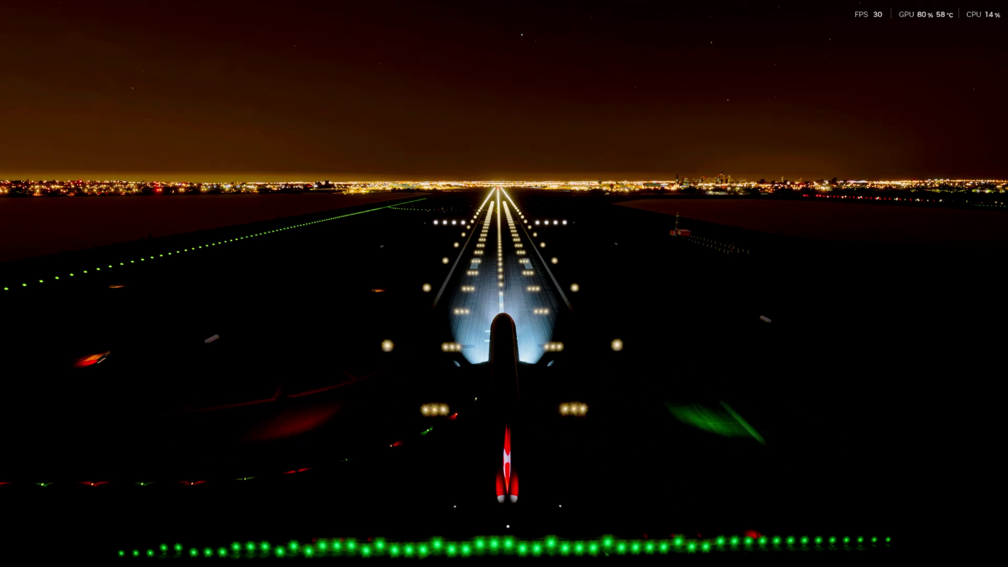
key("End")
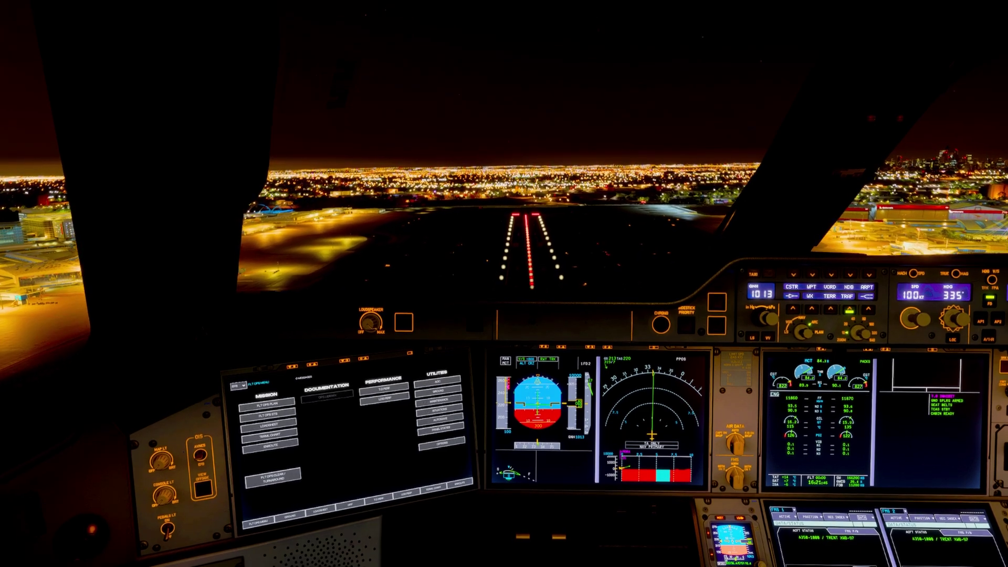
key("alt+r")
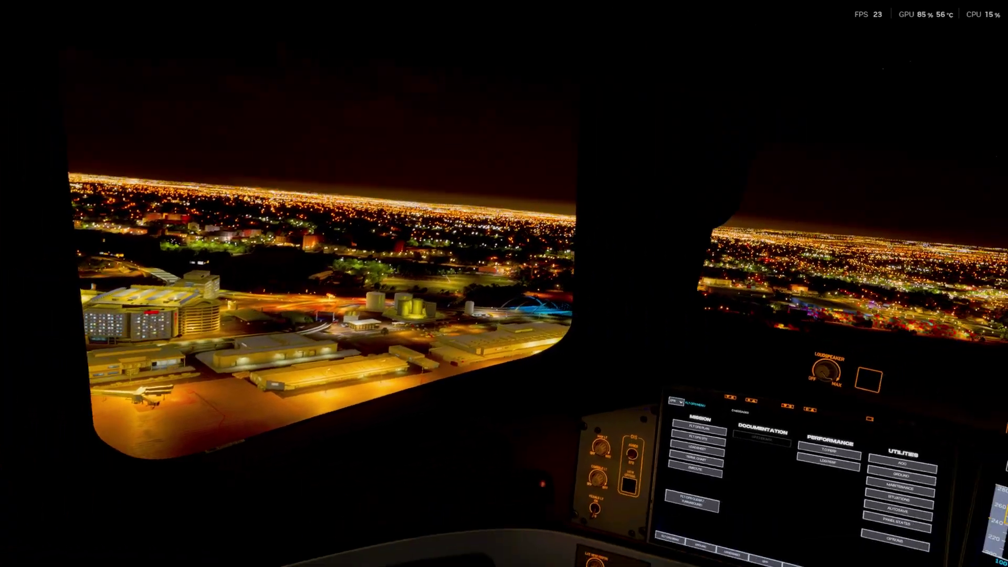
Open the ReShade overlay and disable the MagicHDR, Lightroom, Blooming_HDR and Clarity effects
key("Home")
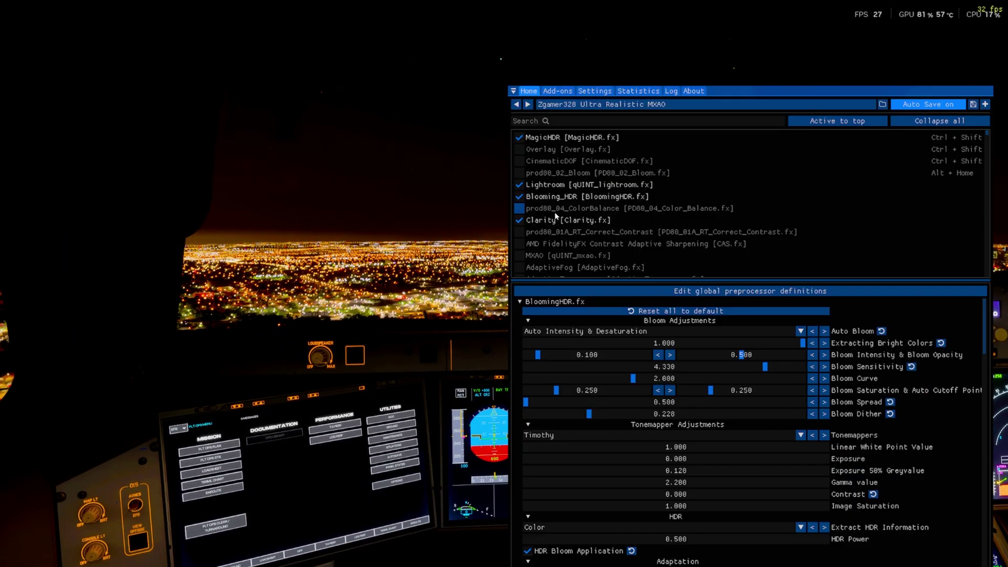
left_click_drag(775, 93, 696, 61)
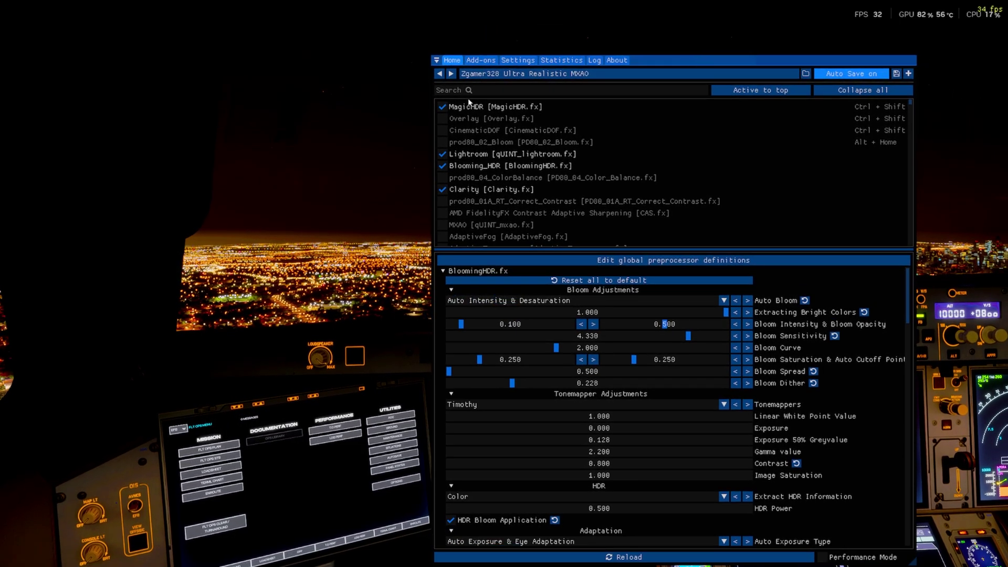
left_click(443, 107)
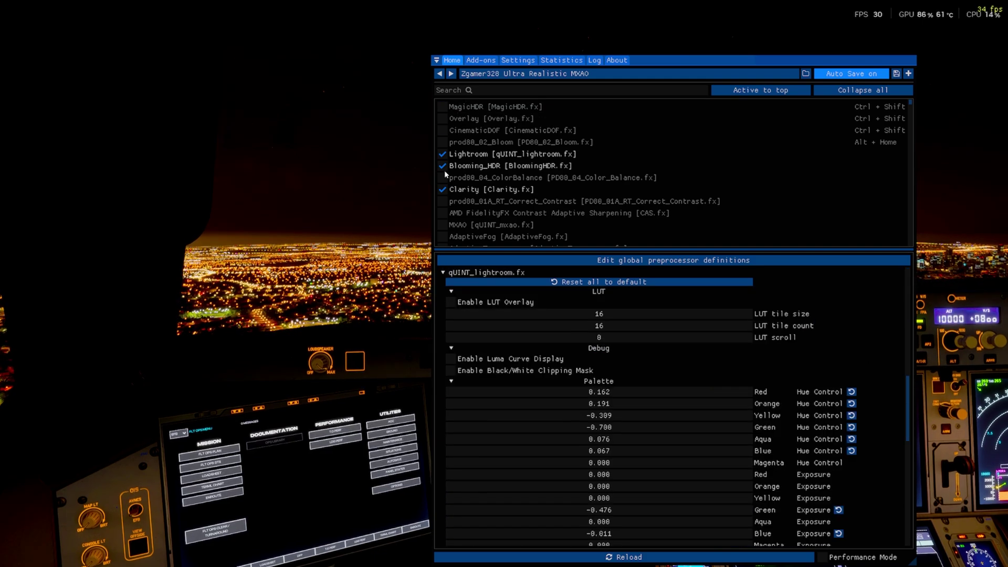
left_click(443, 153)
left_click(442, 166)
left_click(443, 189)
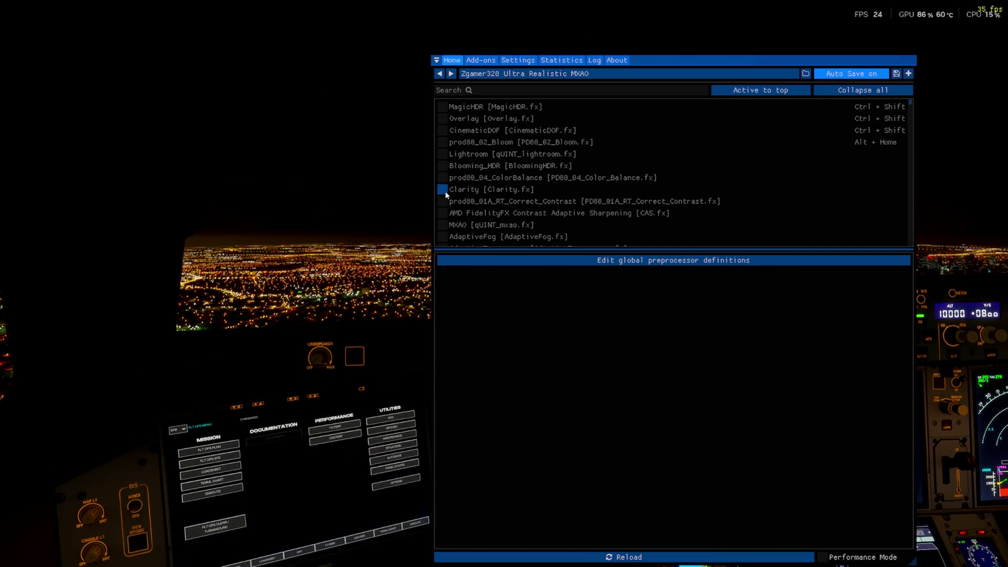
Re-enable the Clarity, Blooming_HDR and MagicHDR effects in ReShade and close its overlay
left_click(446, 194)
left_click(443, 166)
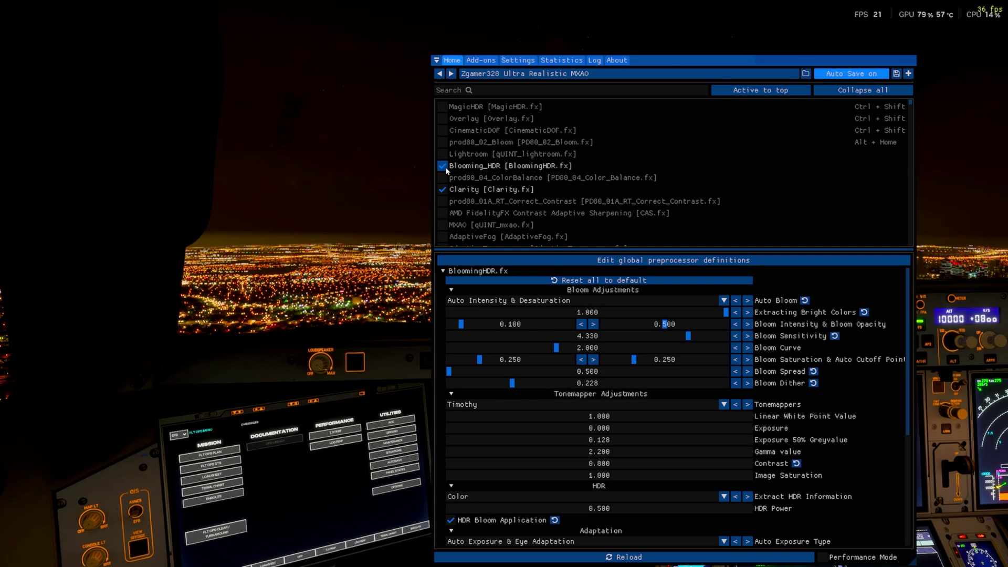
left_click(442, 119)
left_click(443, 147)
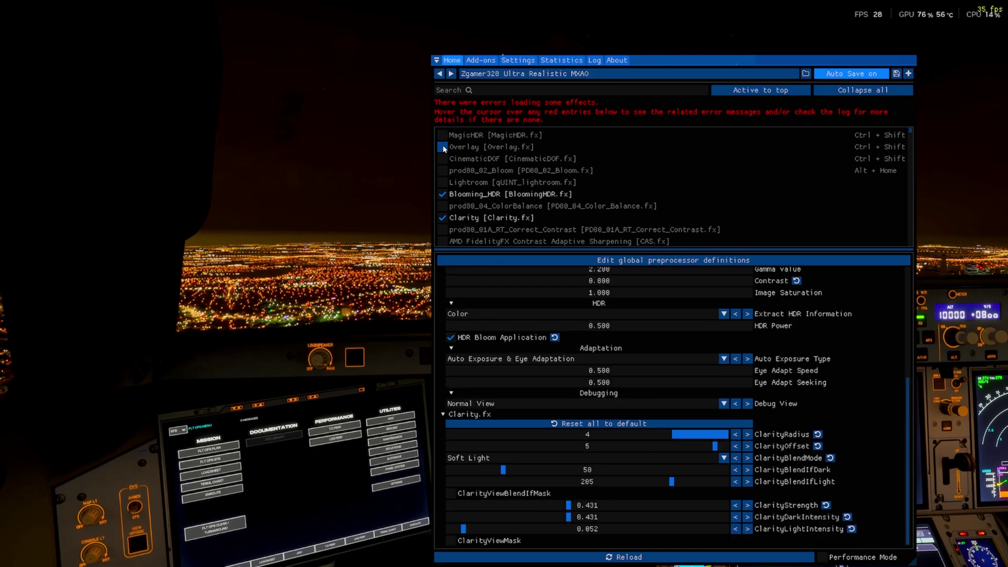
left_click(442, 135)
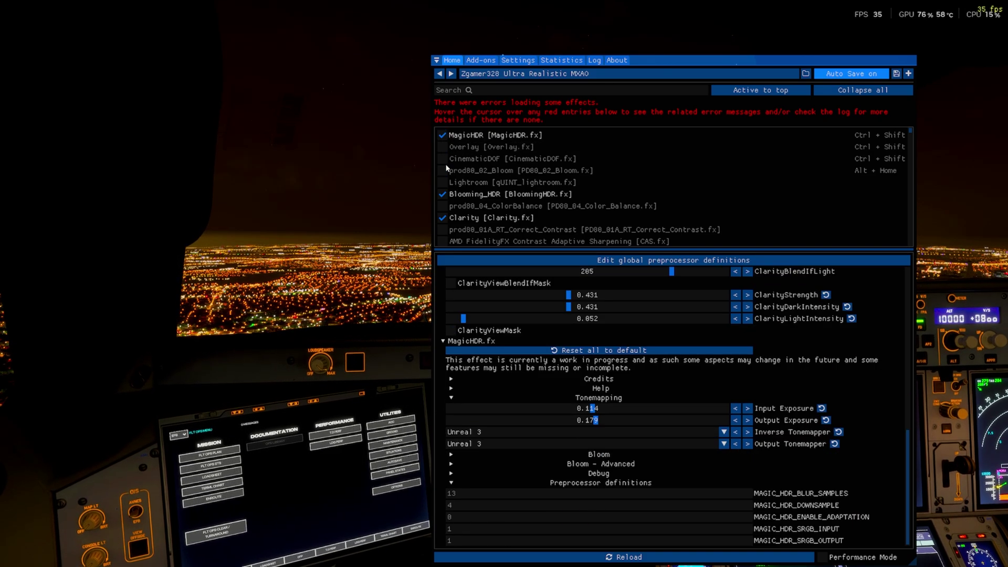
left_click(443, 170)
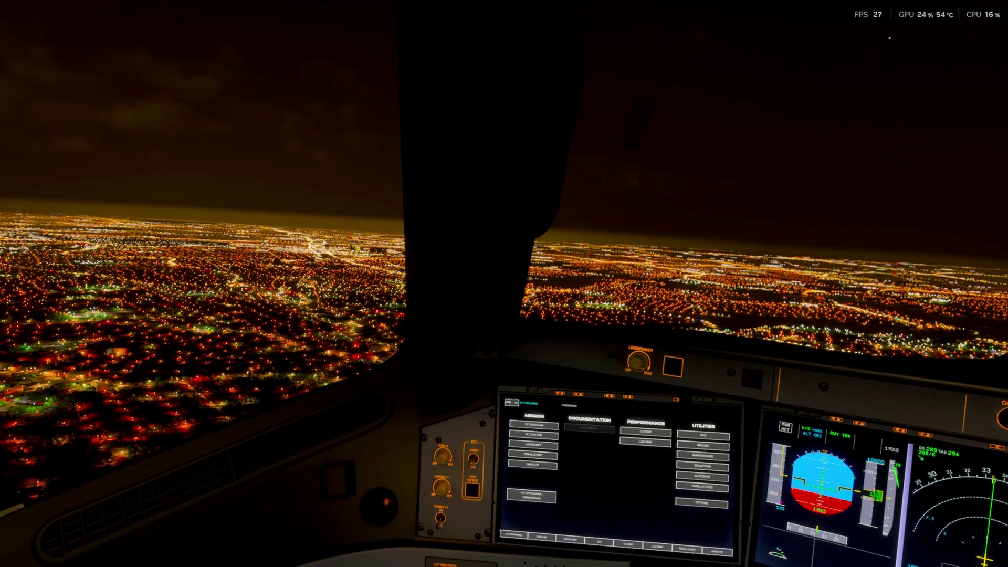
Look around the cockpit to examine the instruments and the city lights outside with the ReShade effects applied
key("alt+1")
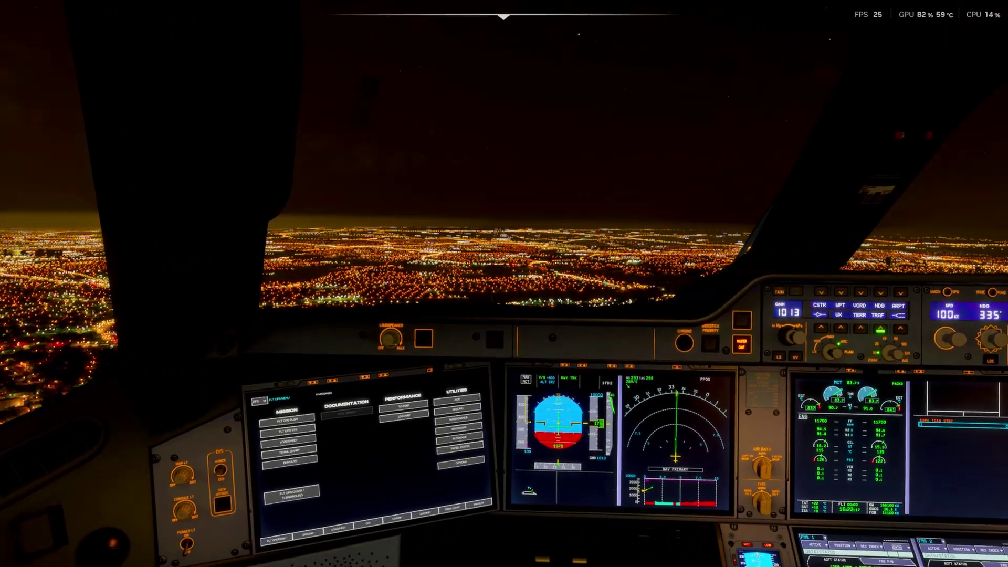
key("shift+Right")
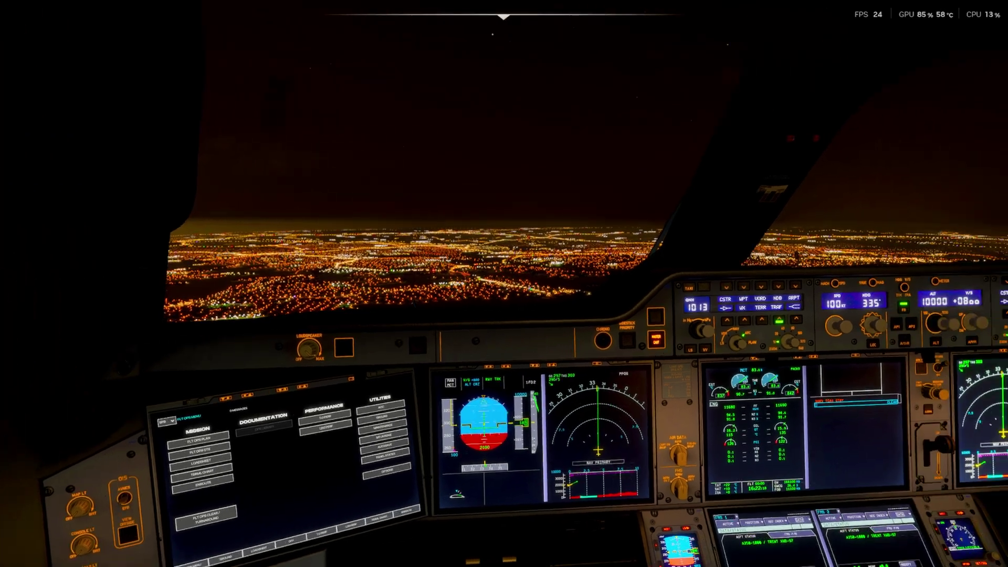
key("shift+Left")
key("Up")
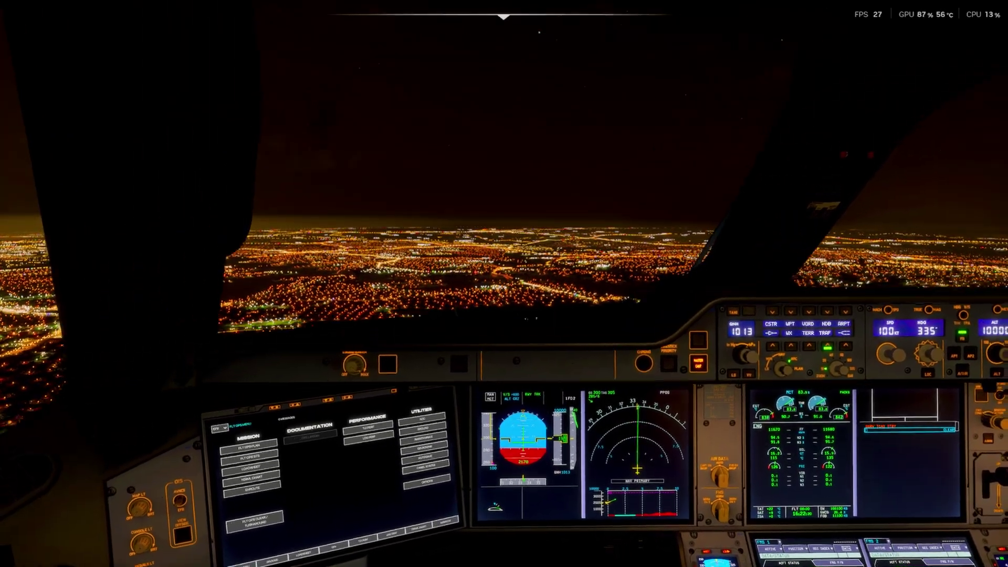